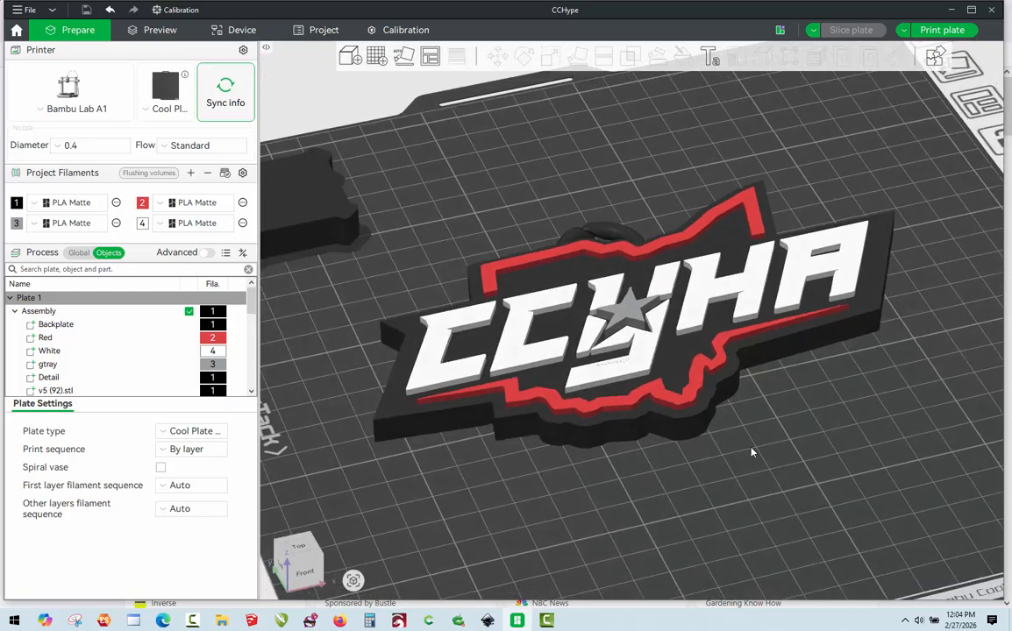
Scale the whole logo assembly uniformly to an X size of 87 mm.
left_click(718, 398)
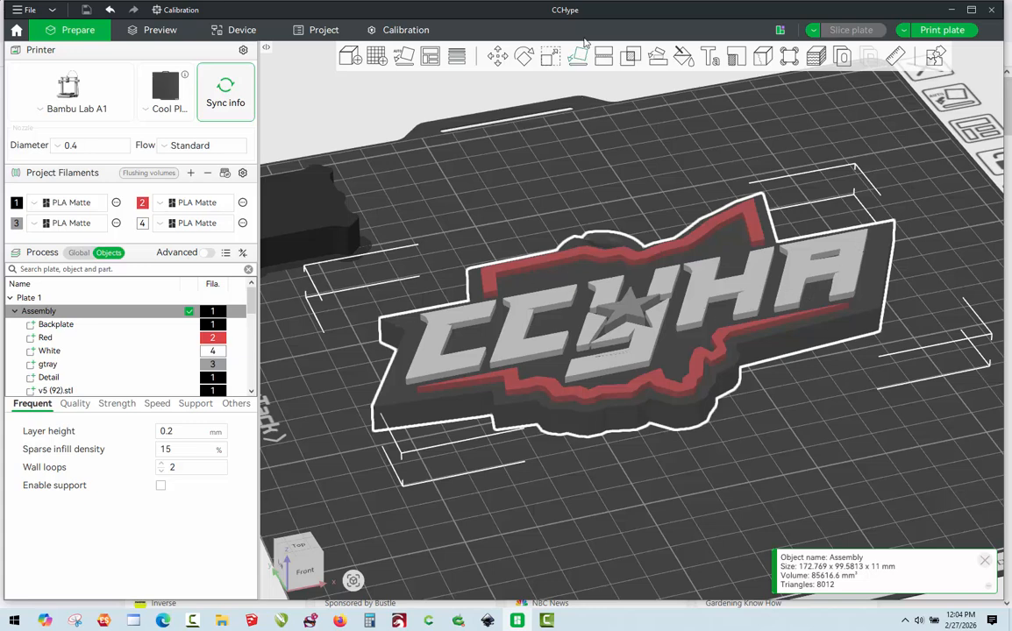
left_click(552, 58)
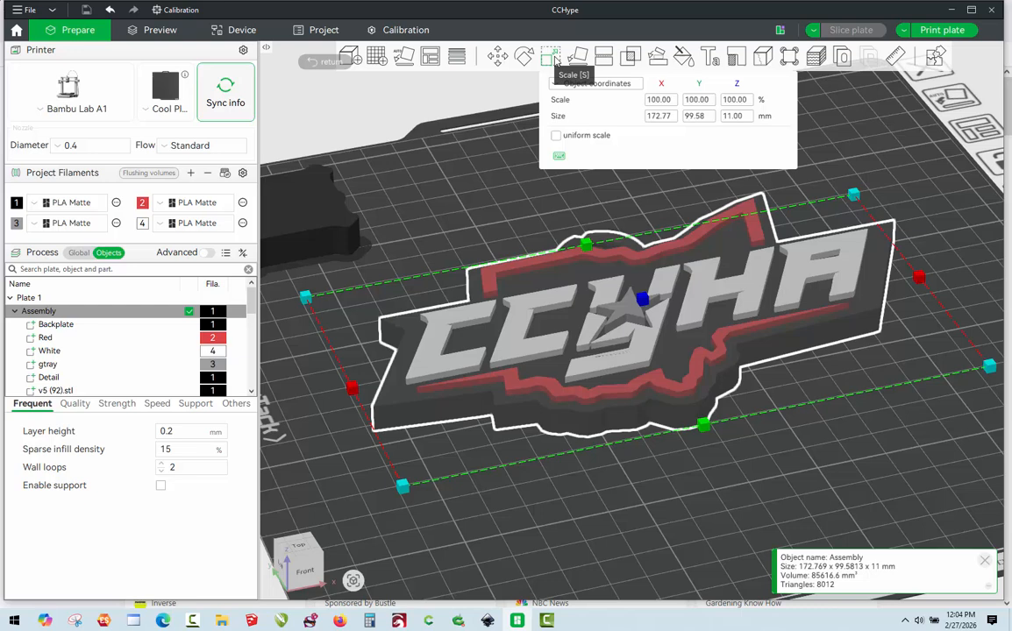
left_click(556, 138)
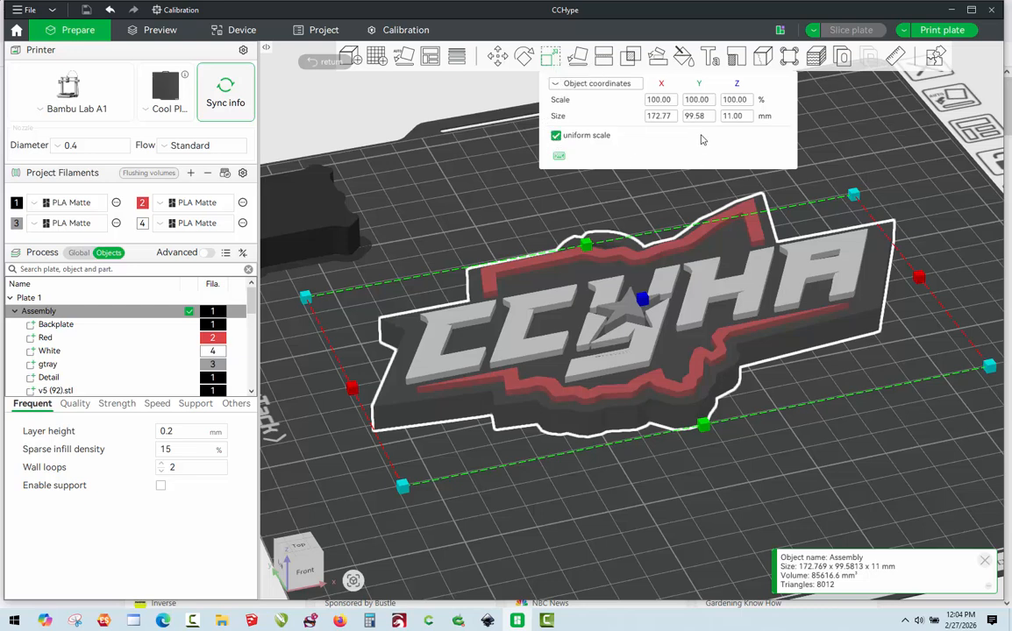
left_click(670, 117)
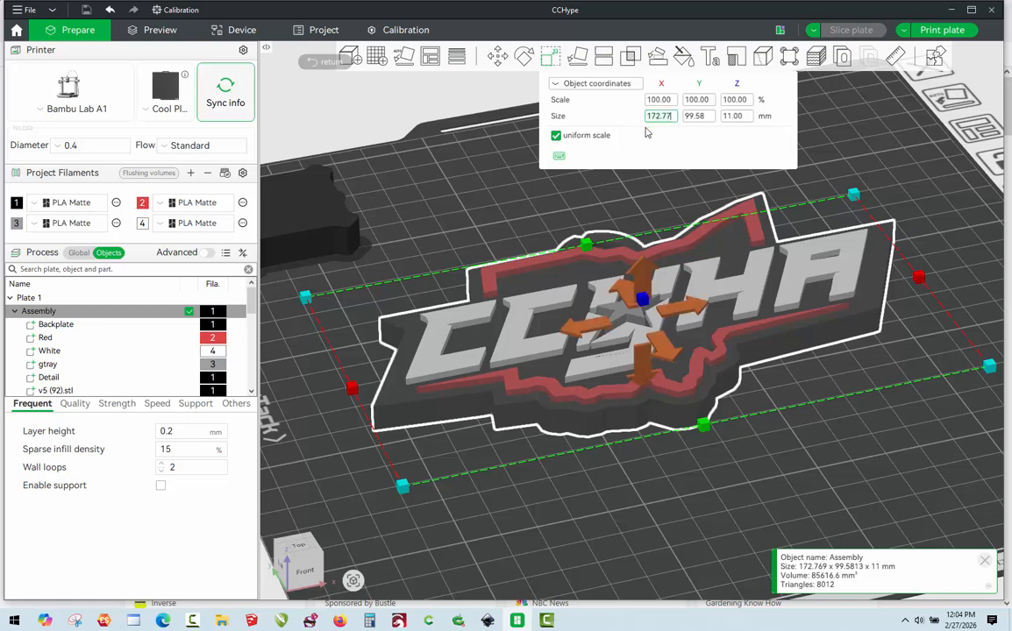
key("BackSpace")
key("BackSpace")
key("BackSpace")
key("BackSpace")
key("BackSpace")
key("BackSpace")
key("Return")
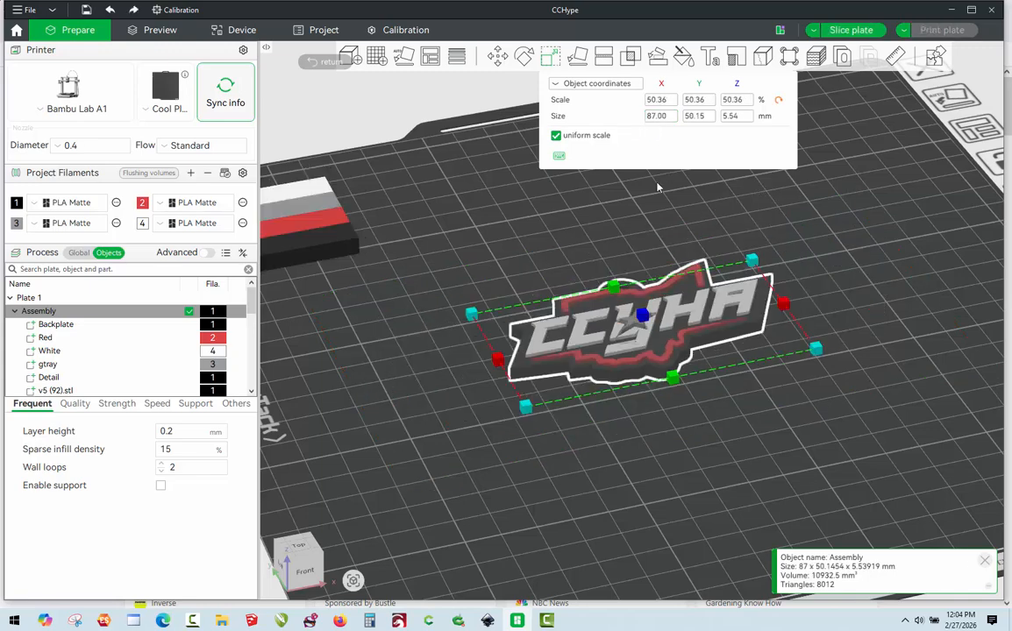
left_click(506, 228)
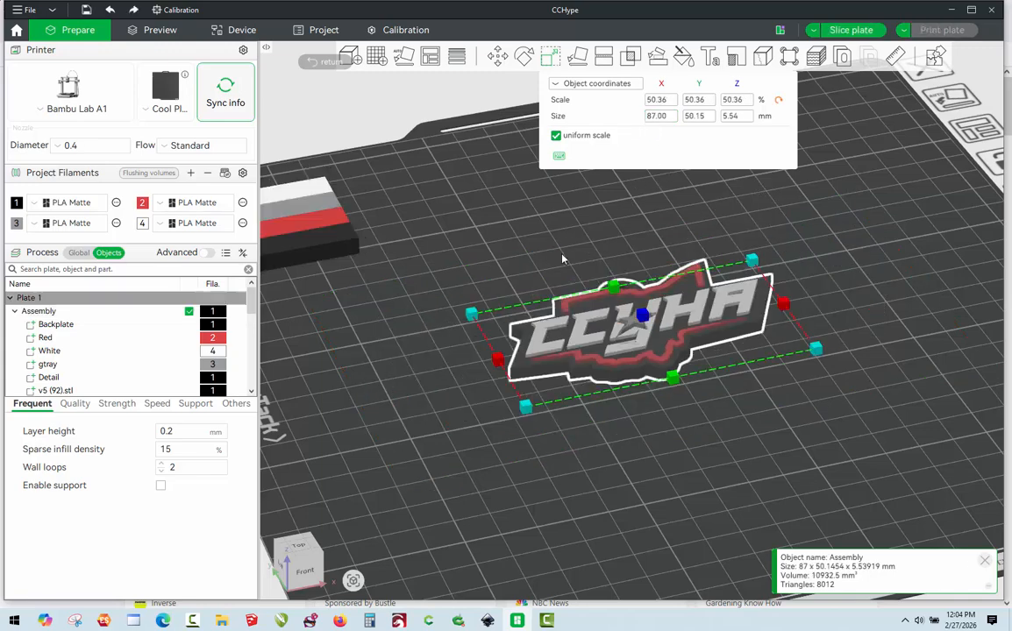
Delete the ring-shaped hanging loop part, v5 (92).stl, from the logo's upper edge.
scroll(612, 288, "up", 2)
left_click_drag(635, 211, 629, 240)
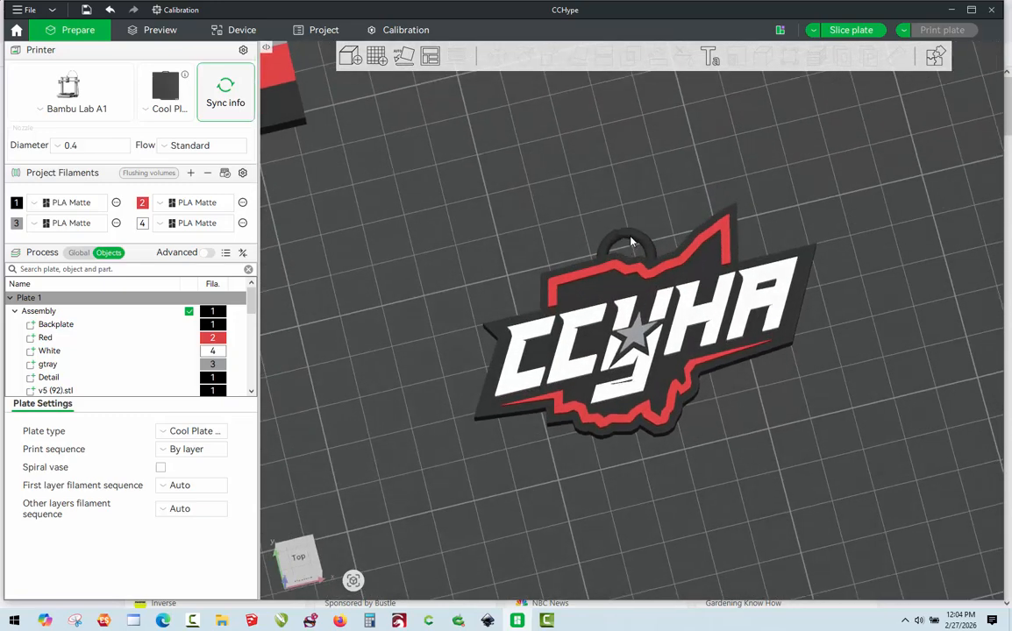
left_click(630, 242)
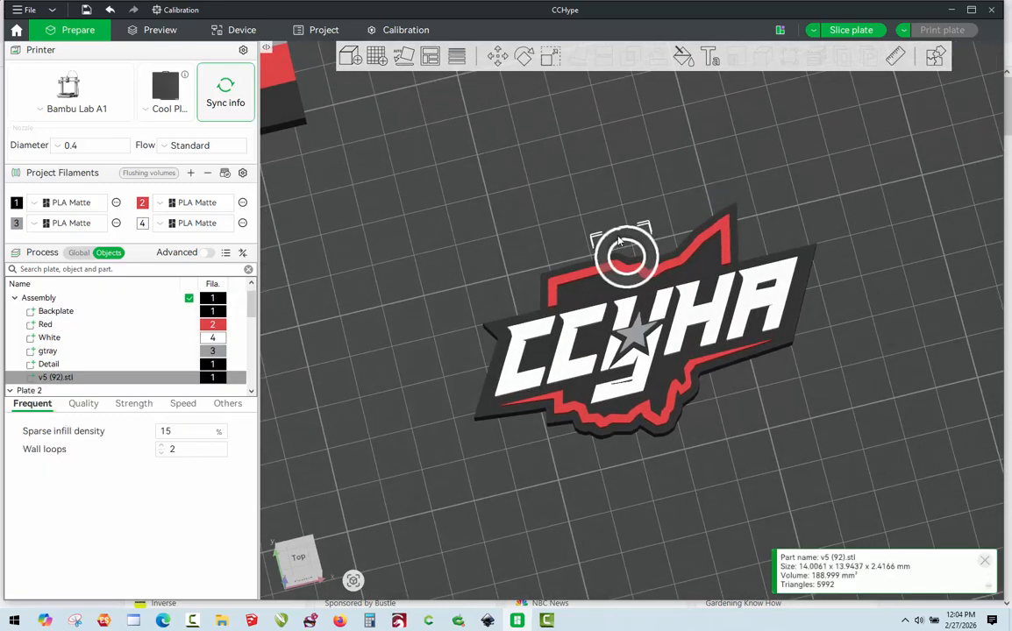
key("ctrl+z")
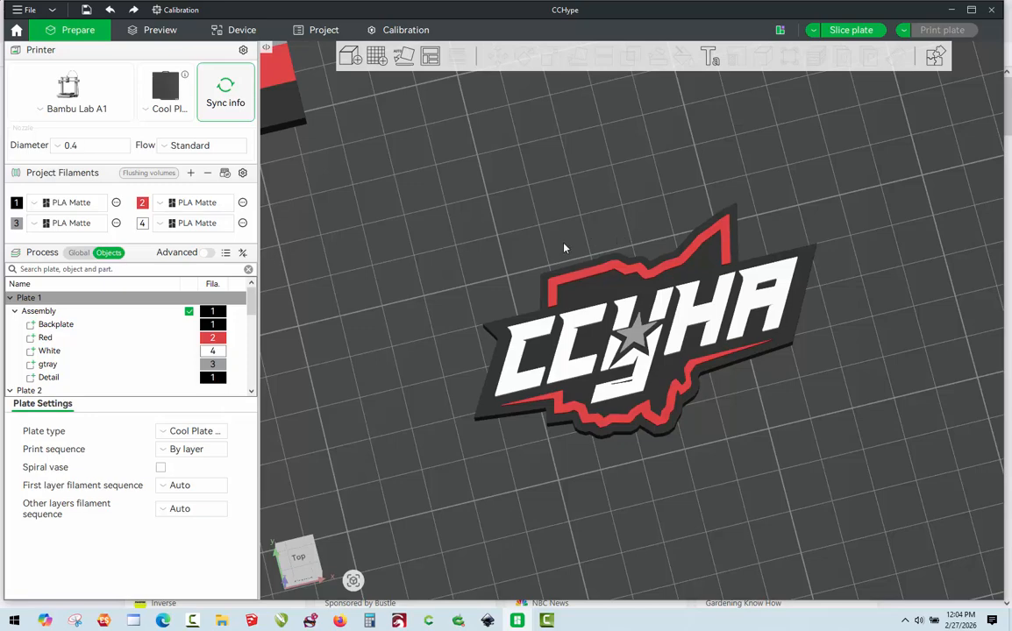
Check the Backplate part's dimensions with the Scale tool, particularly its Z thickness.
left_click_drag(565, 249, 568, 226)
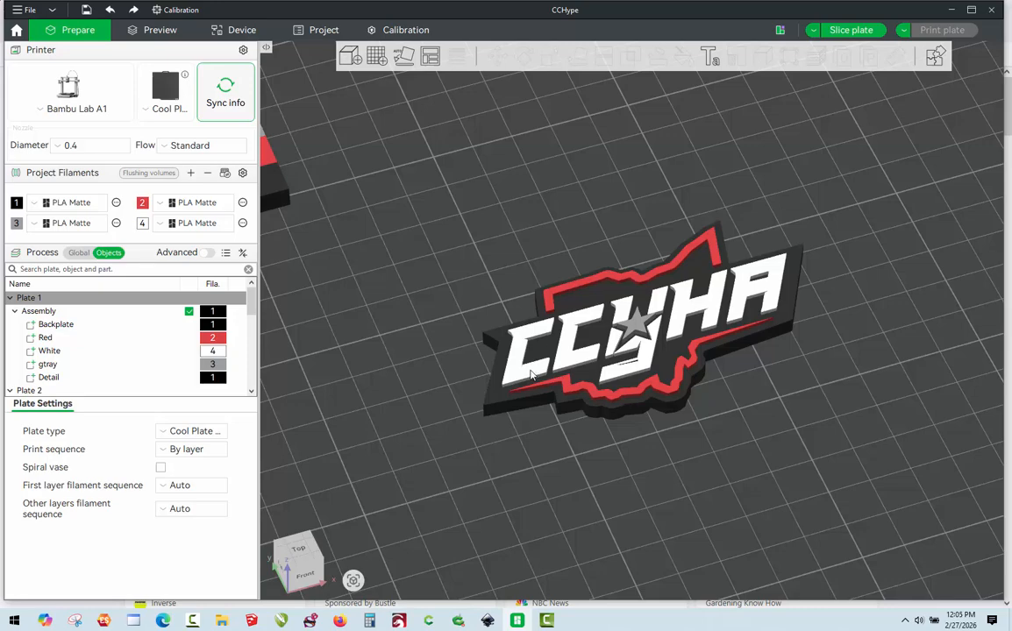
scroll(492, 466, "up", 1)
left_click_drag(515, 484, 506, 412)
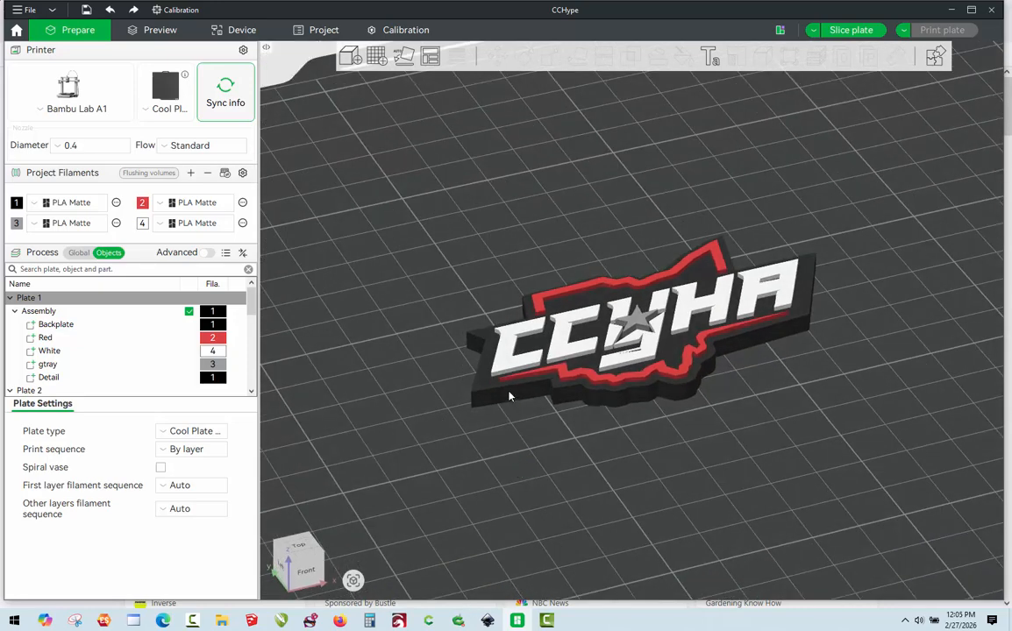
left_click(509, 397)
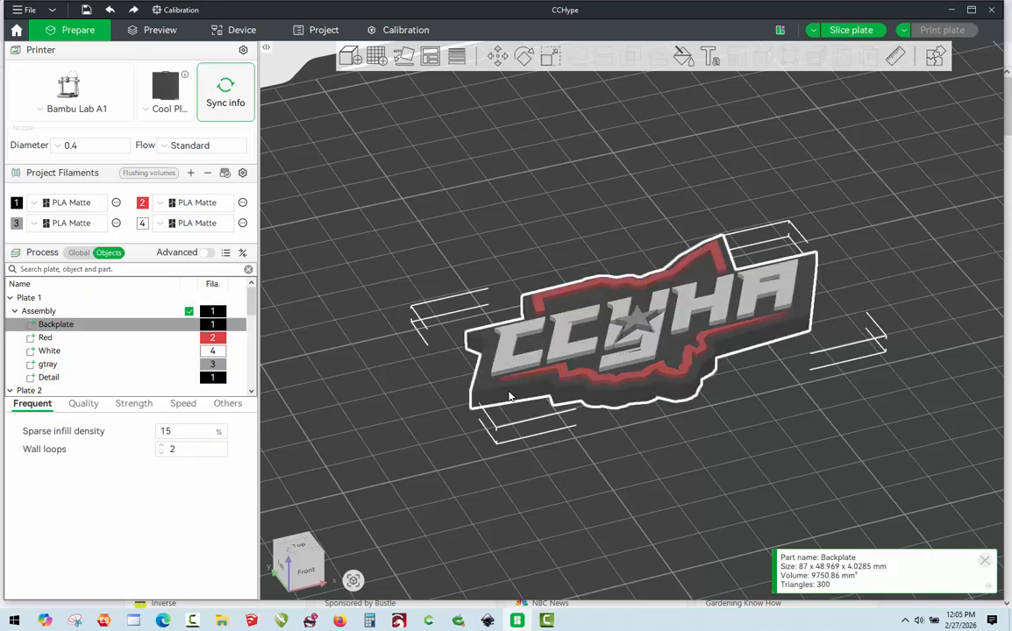
left_click(550, 55)
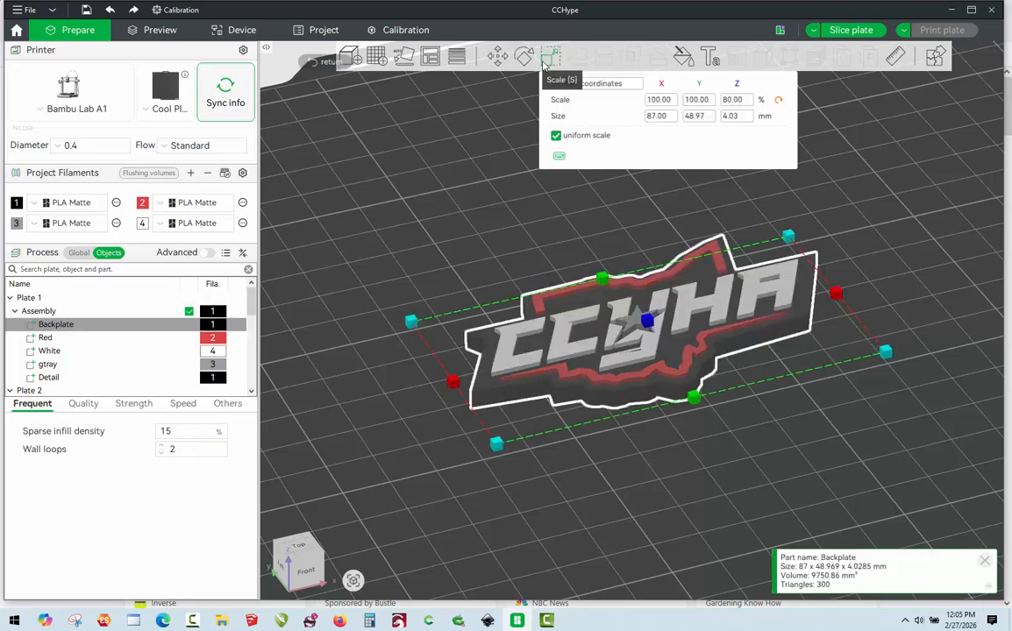
left_click(741, 117)
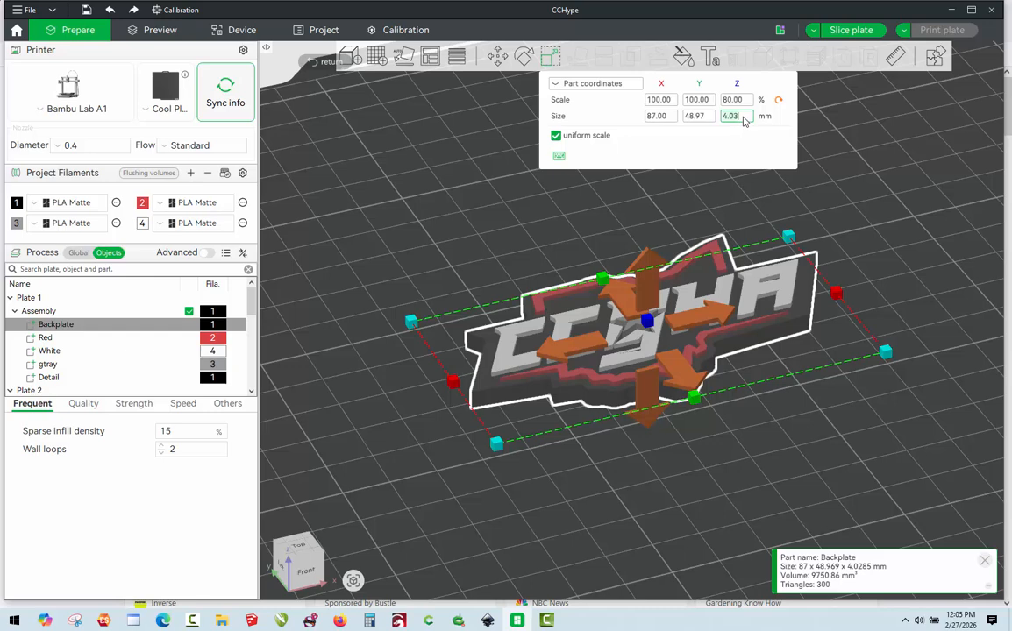
key("Escape")
left_click(600, 241)
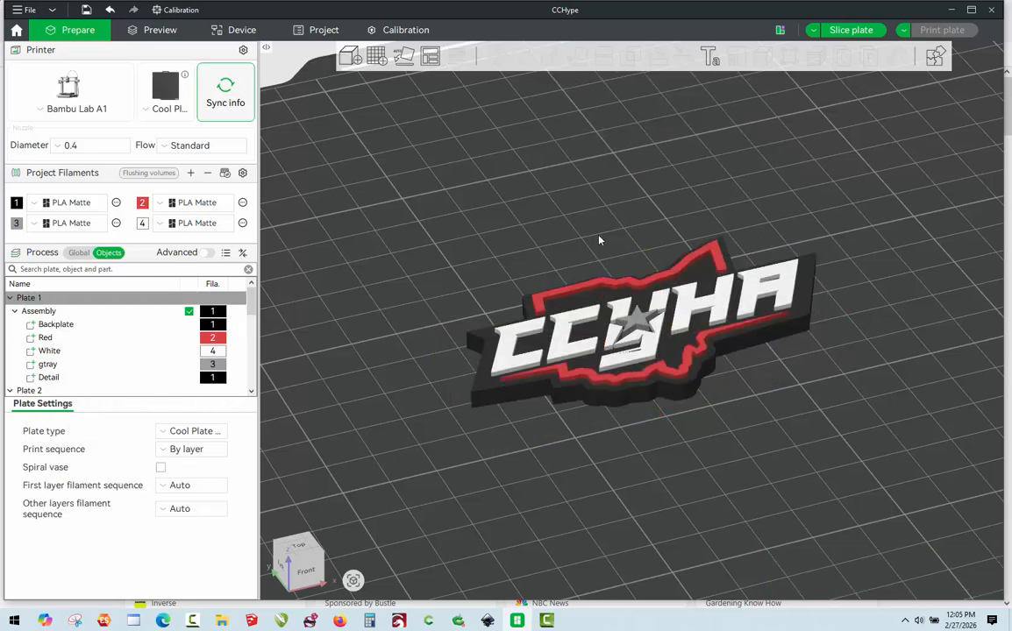
Check the dimensions of the Red outline part with the Scale tool.
left_click(537, 307)
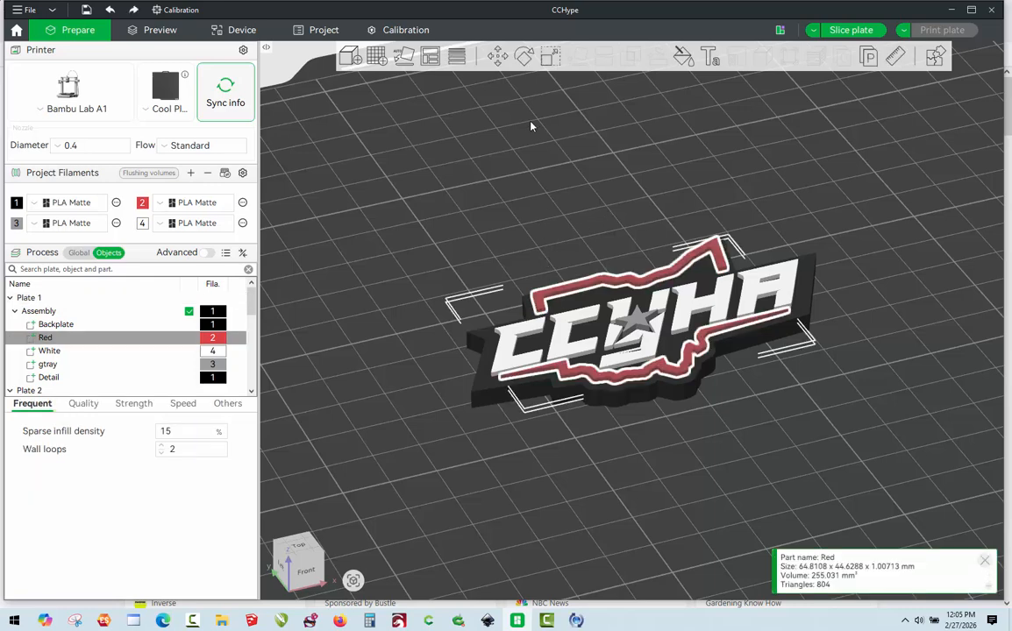
left_click(550, 56)
key("Escape")
left_click(511, 190)
Delete the thin Detail part at the base of the letter Y.
mouse_move(571, 250)
left_mouse_down()
mouse_move(560, 276)
mouse_move(570, 257)
left_mouse_up()
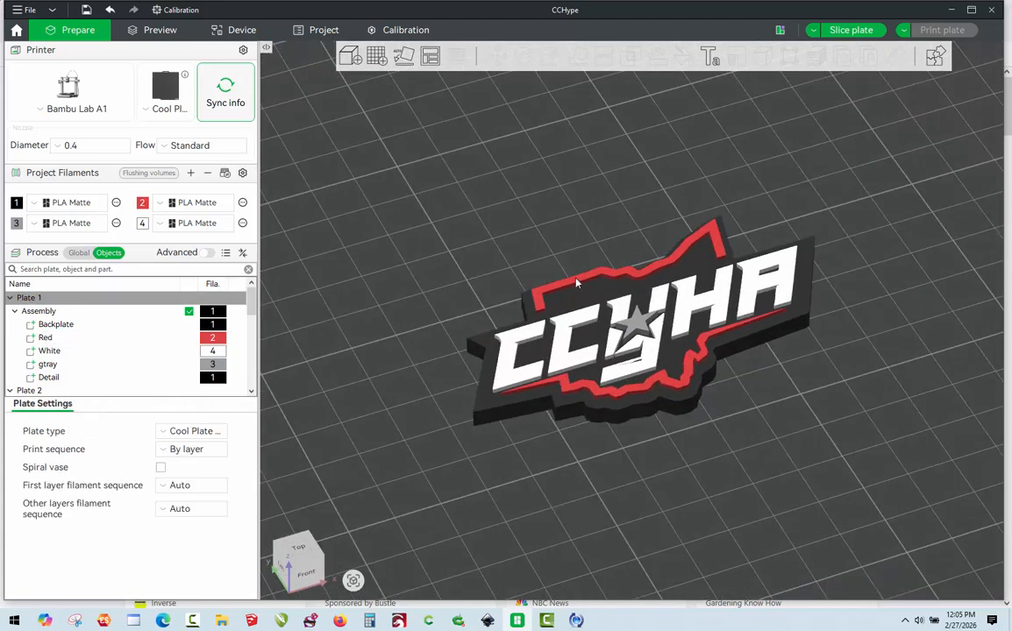
scroll(583, 338, "up", 5)
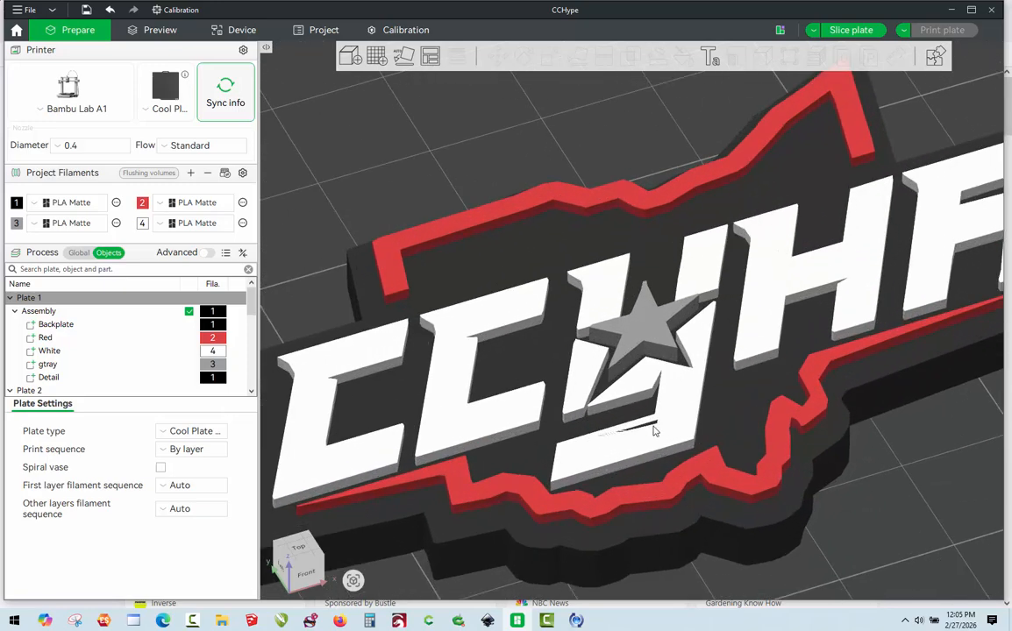
left_click(652, 427)
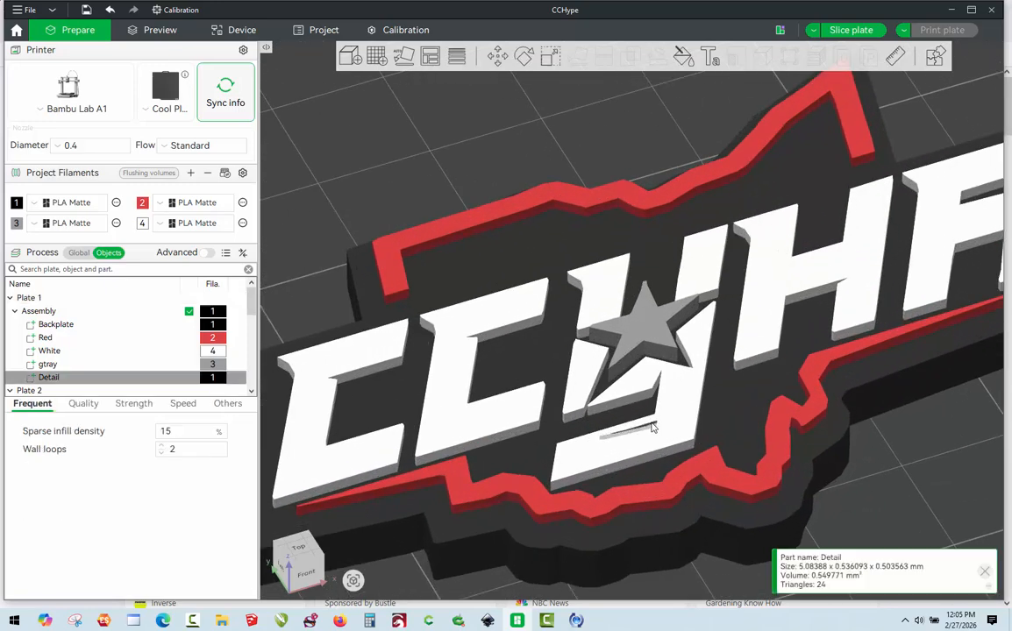
key("Escape")
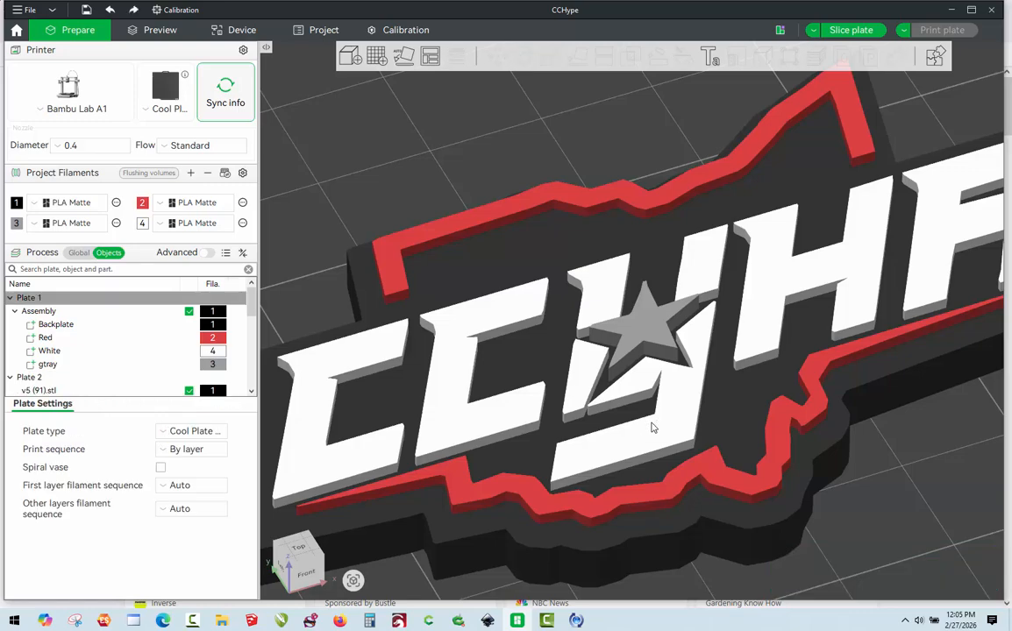
Add a Cylinder primitive to the plate and place it on the free area beside the logo's left end.
scroll(659, 396, "down", 5)
key("3")
left_click_drag(670, 469, 664, 524)
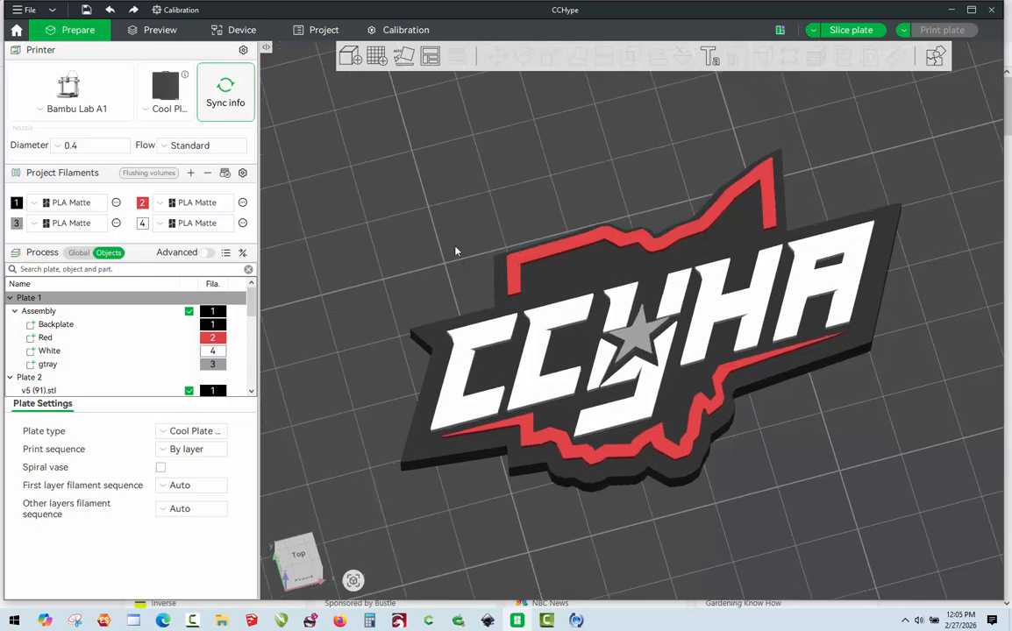
middle_click_drag(462, 256, 626, 265)
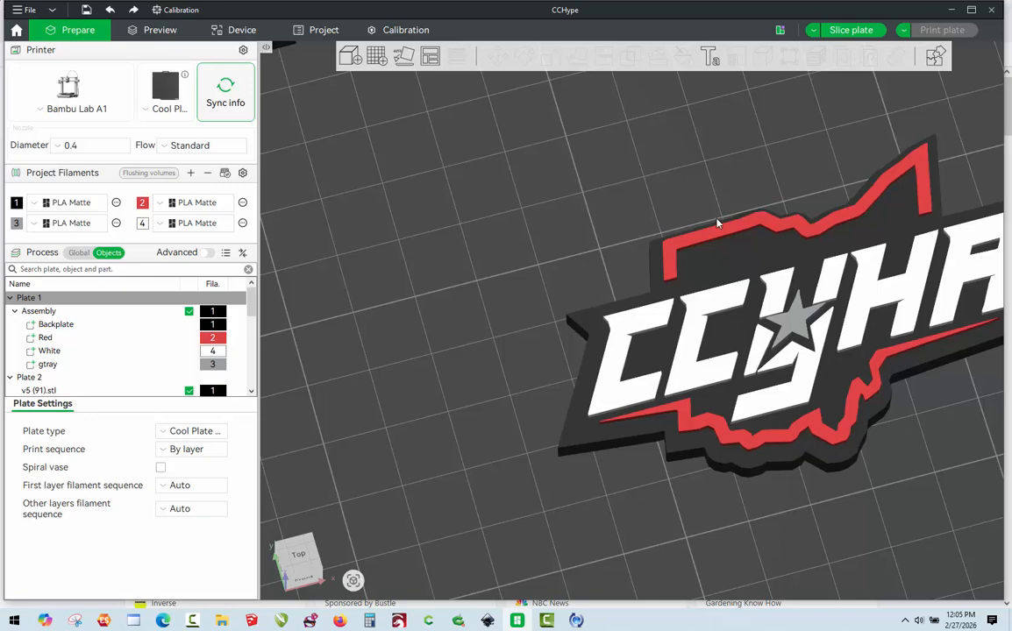
left_click_drag(599, 277, 626, 267)
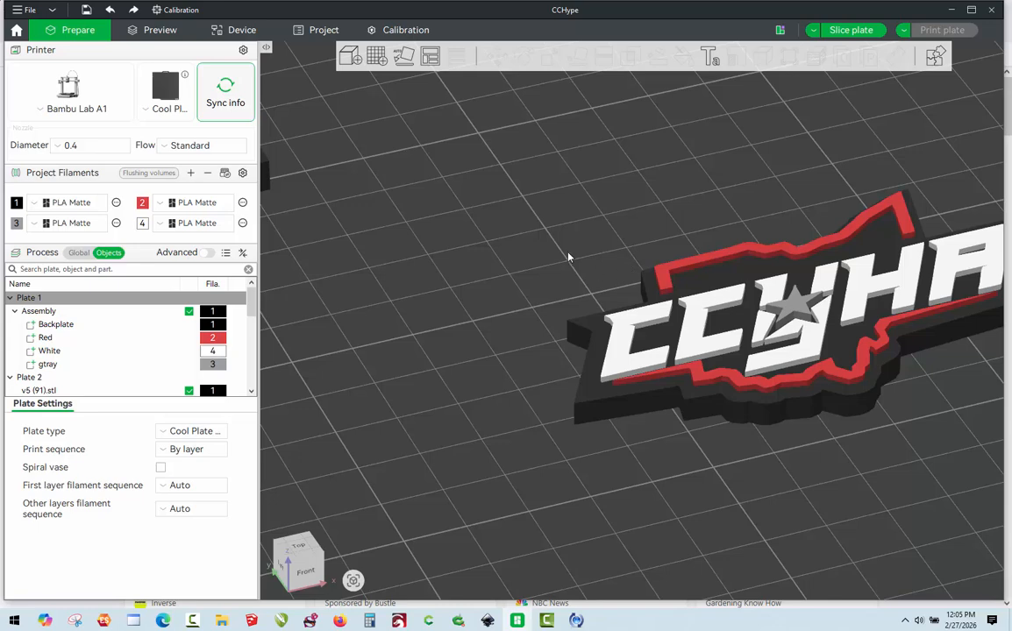
right_click(514, 272)
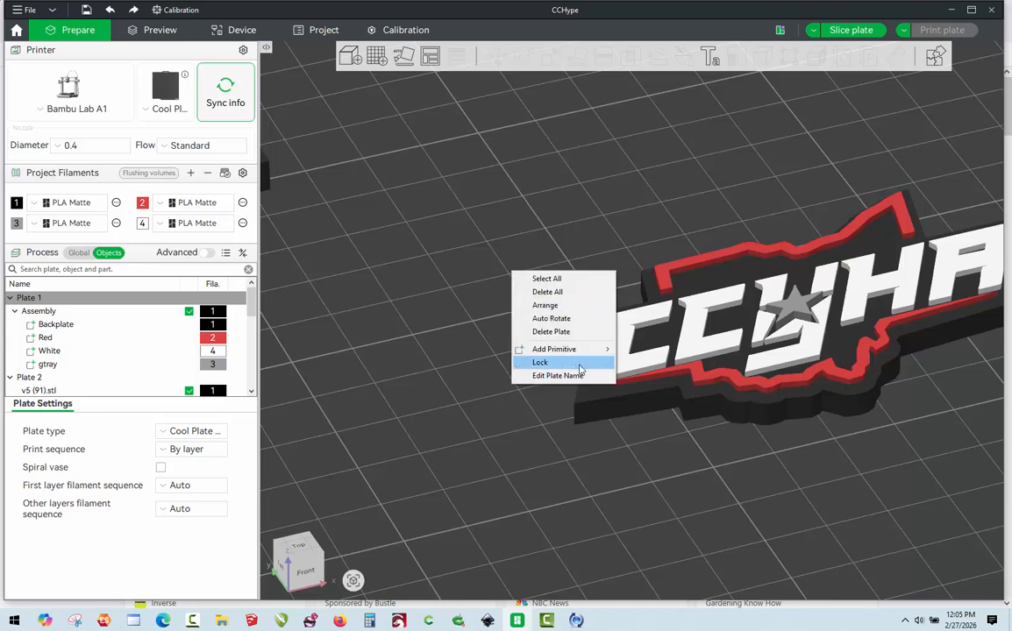
mouse_move(586, 350)
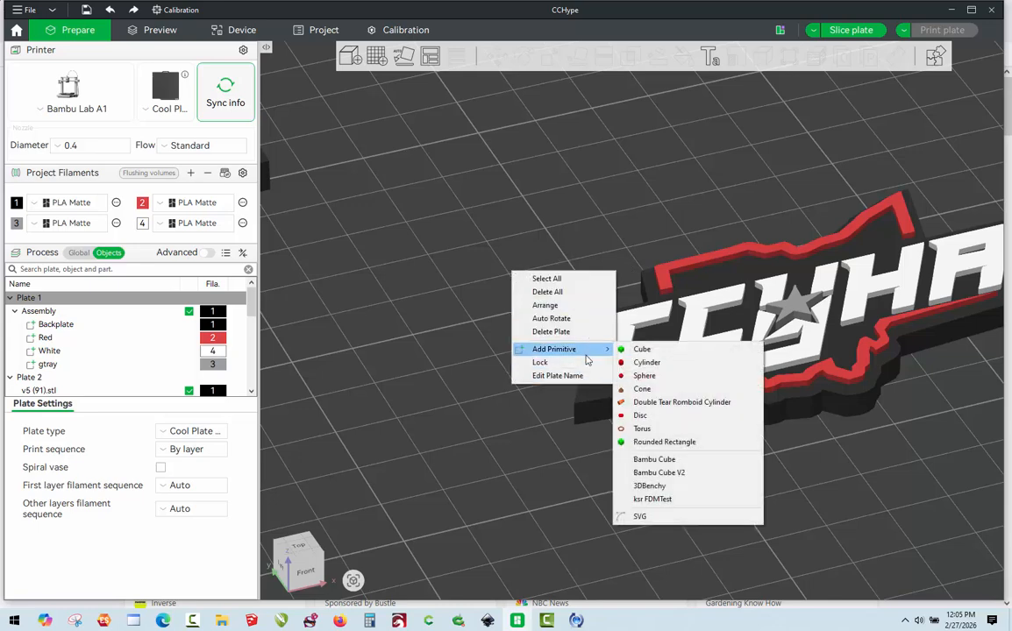
left_click(649, 365)
scroll(569, 385, "down", 4)
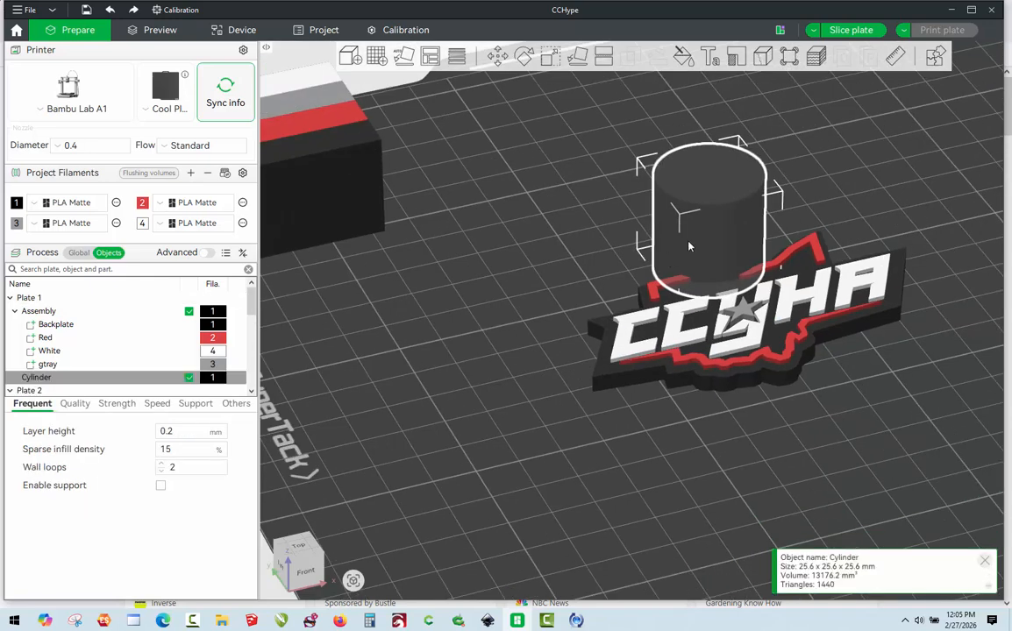
left_click_drag(689, 246, 506, 279)
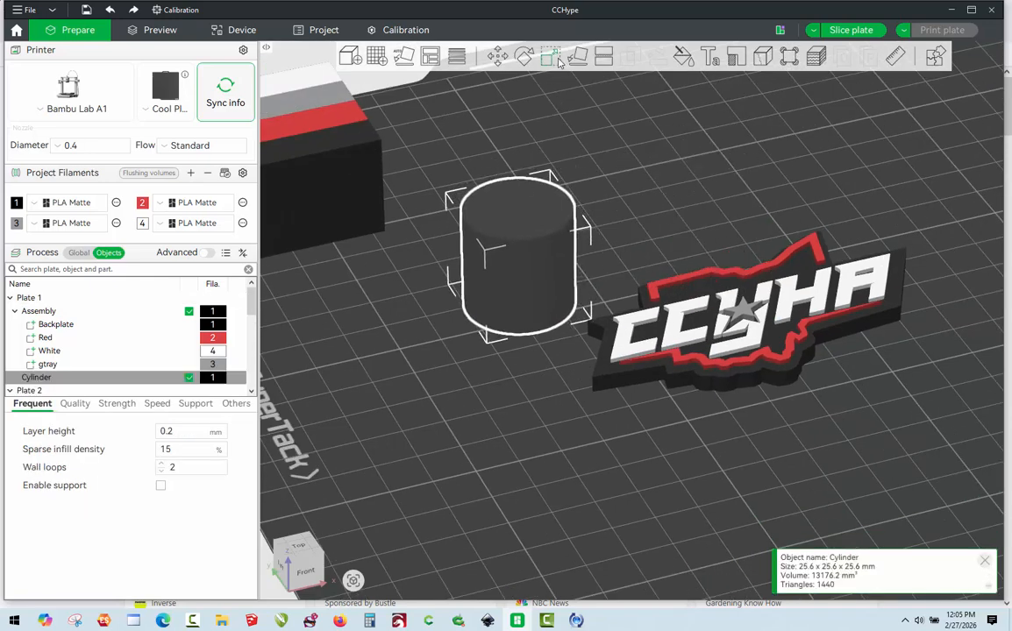
Resize the cylinder non-uniformly to 8 mm in X, 8 mm in Y and 4 mm in Z.
left_click(551, 57)
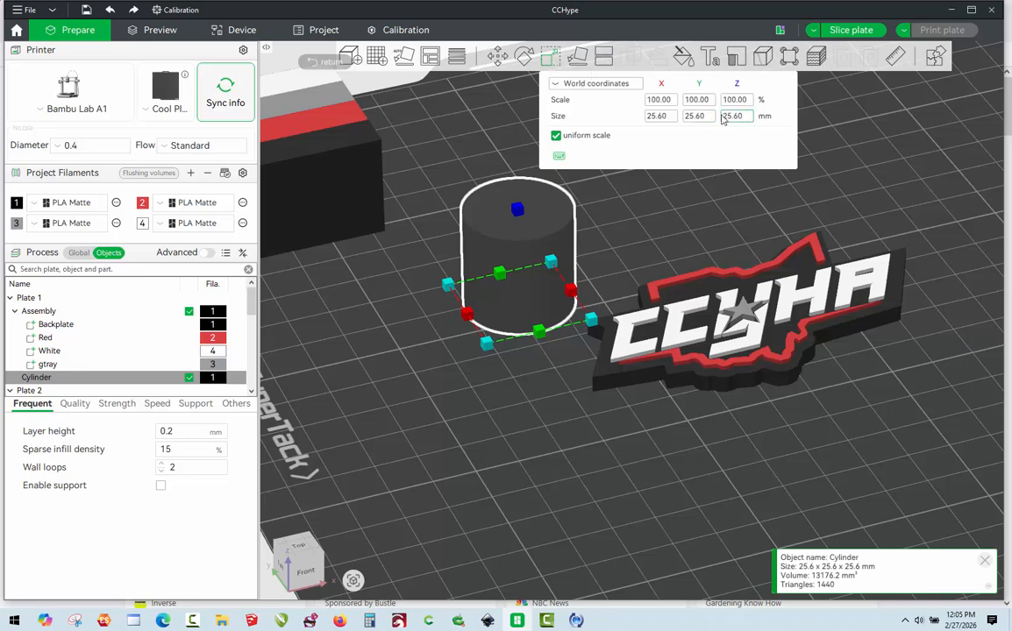
left_click(555, 135)
left_click(670, 117)
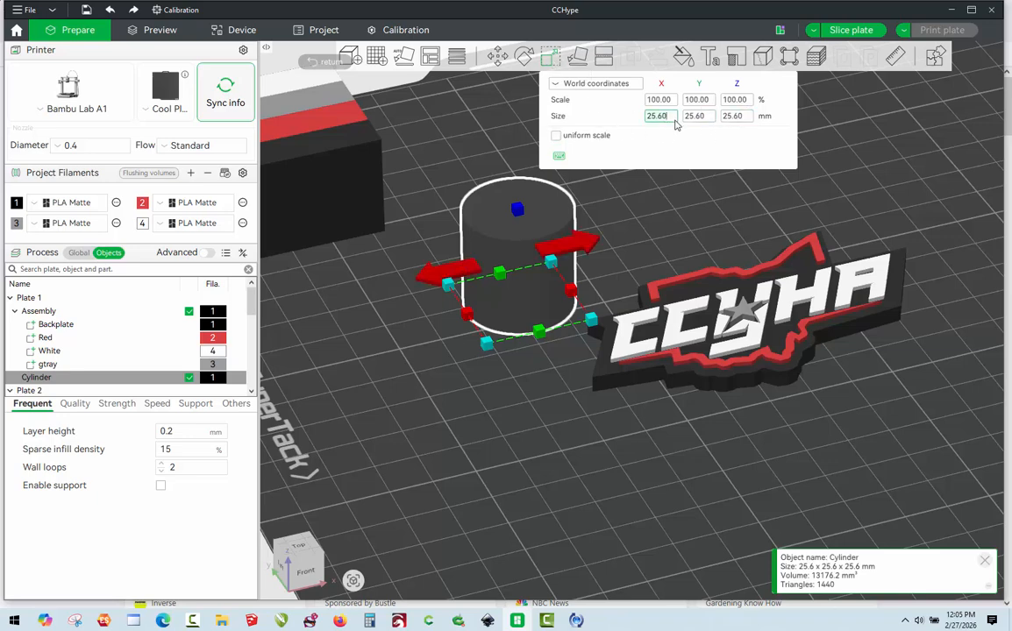
type("8")
key("Tab")
type("8")
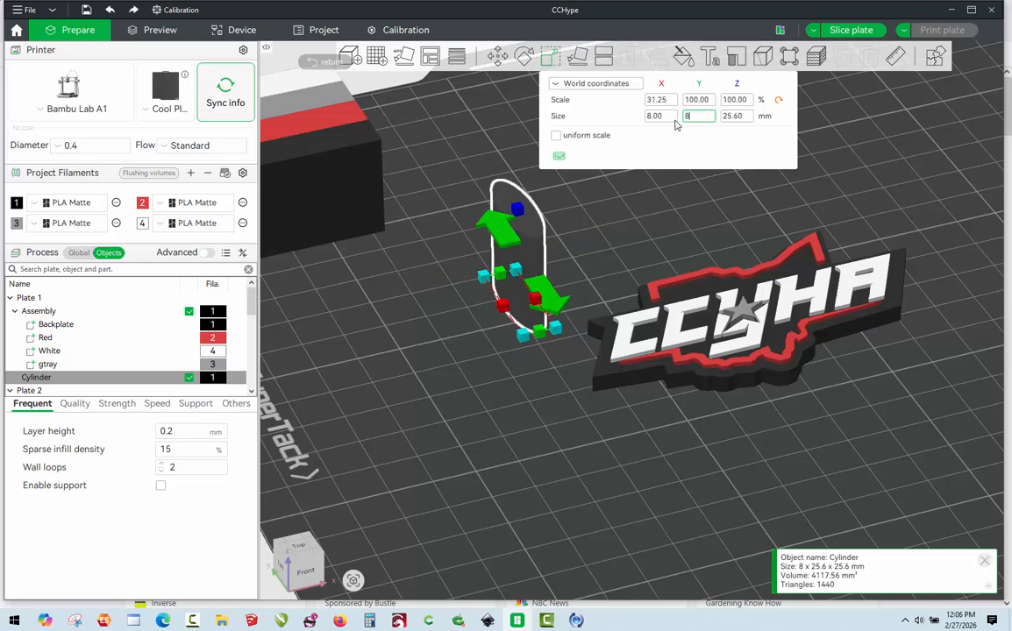
key("Tab")
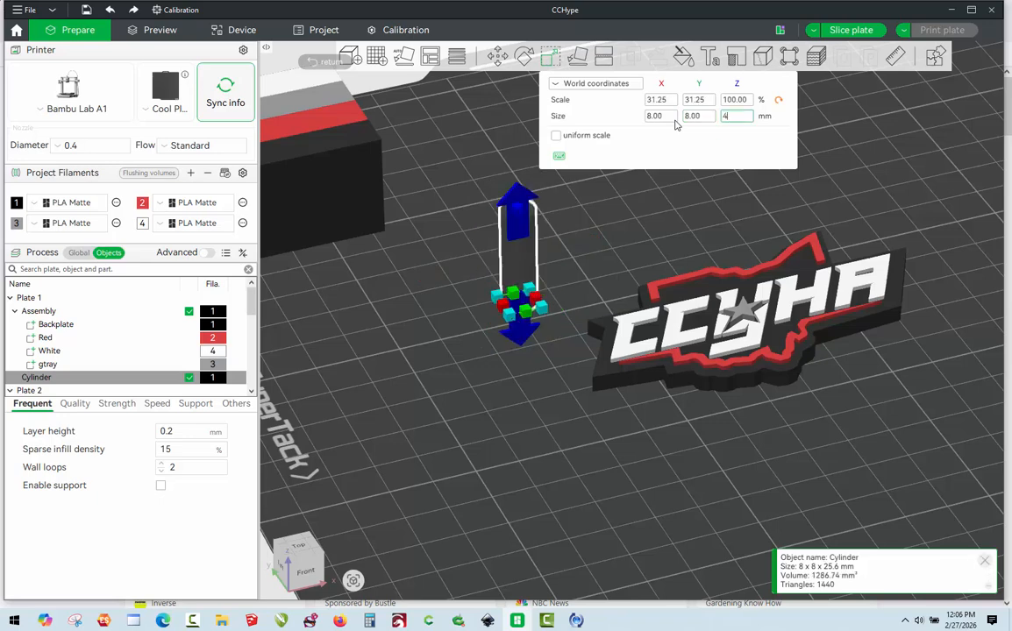
type("4")
key("Return")
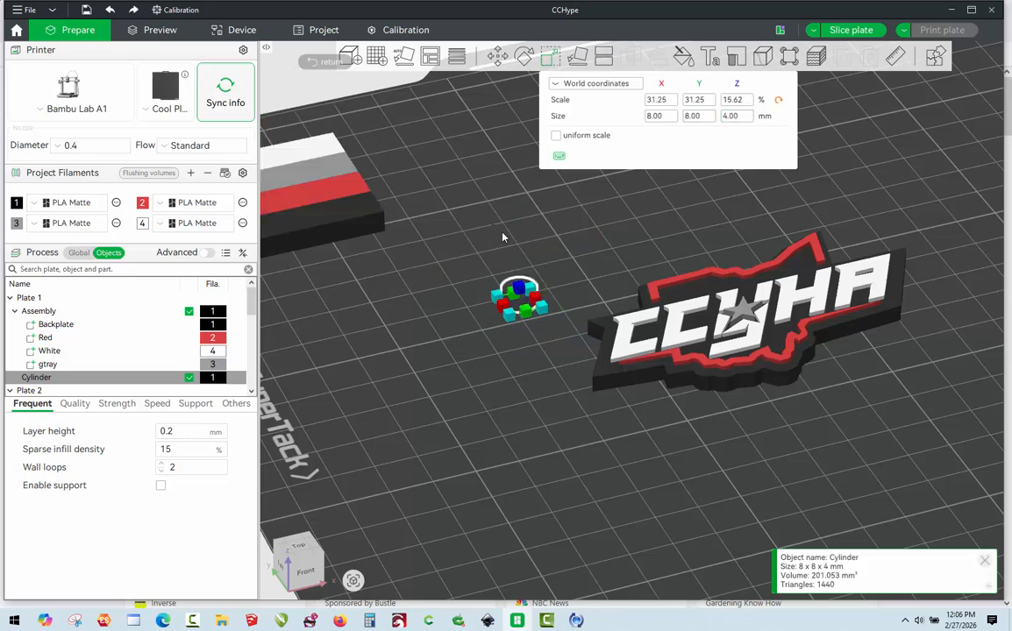
scroll(465, 232, "up", 2)
left_click(471, 244)
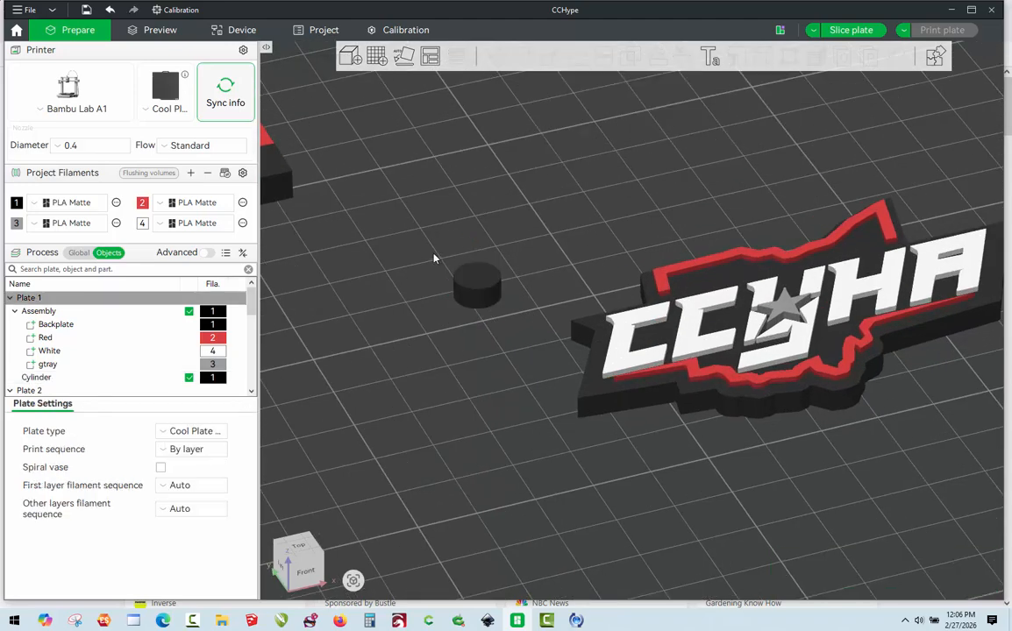
Assemble the cylinder and the CCYHA logo assembly into a single object.
scroll(435, 257, "up", 2)
left_click_drag(446, 268, 517, 255)
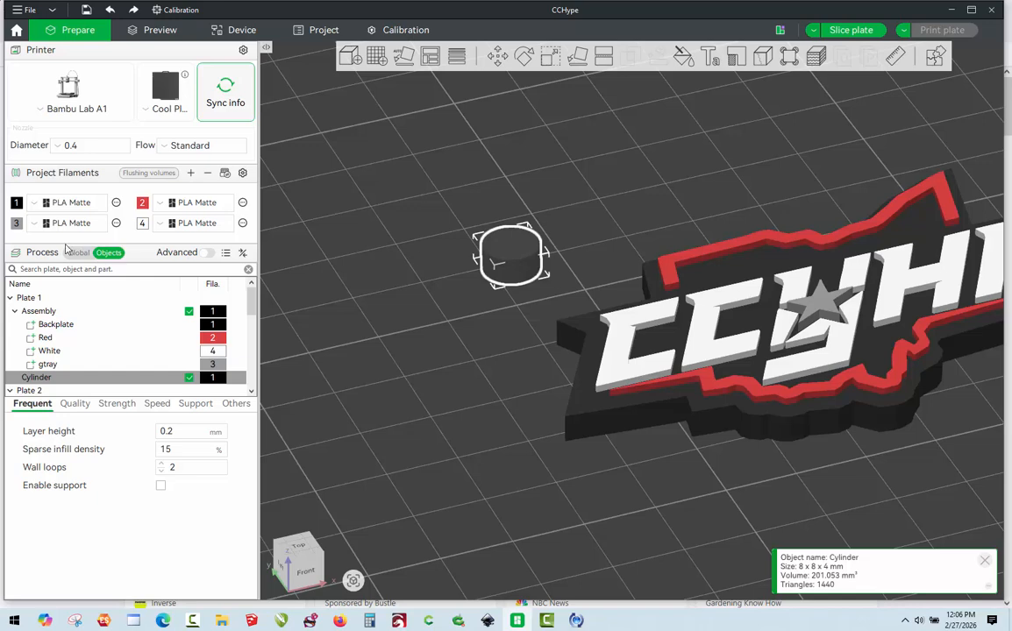
left_click(52, 312, "ctrl")
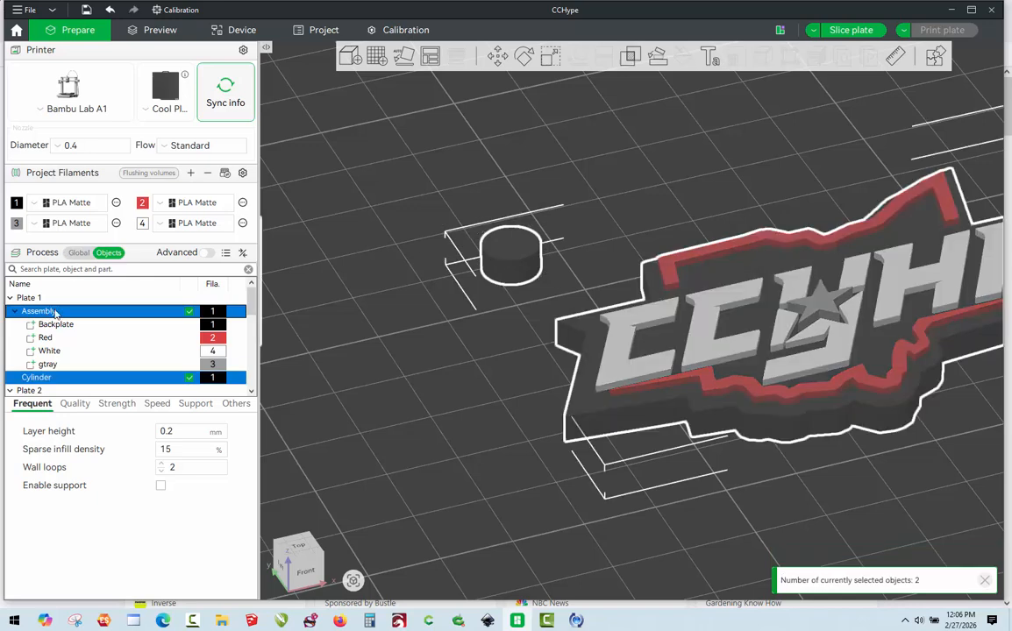
right_click(521, 254)
left_click(552, 263)
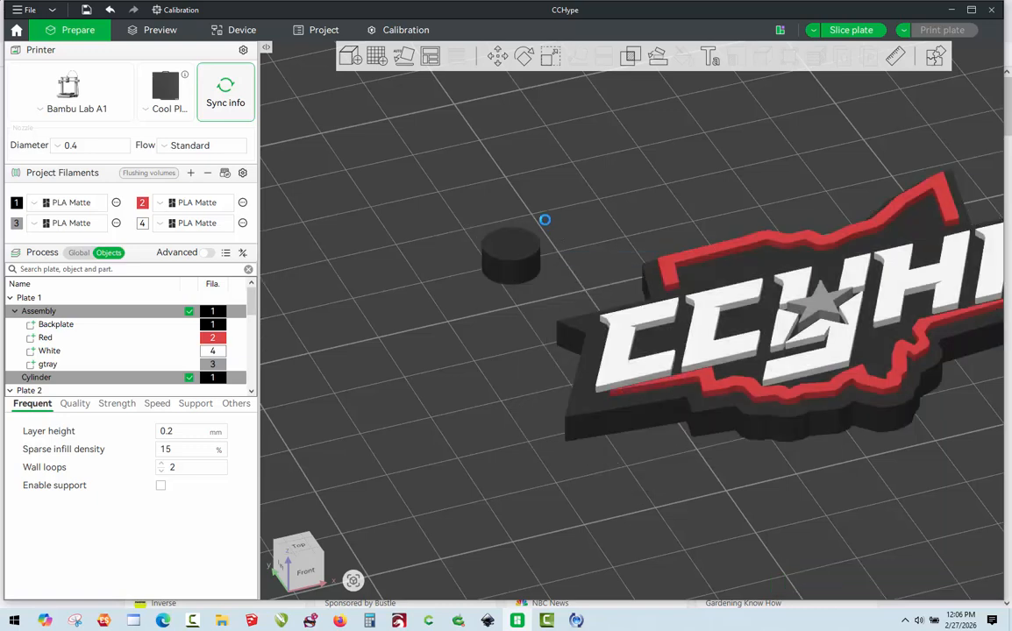
left_click(544, 239)
left_click(538, 251)
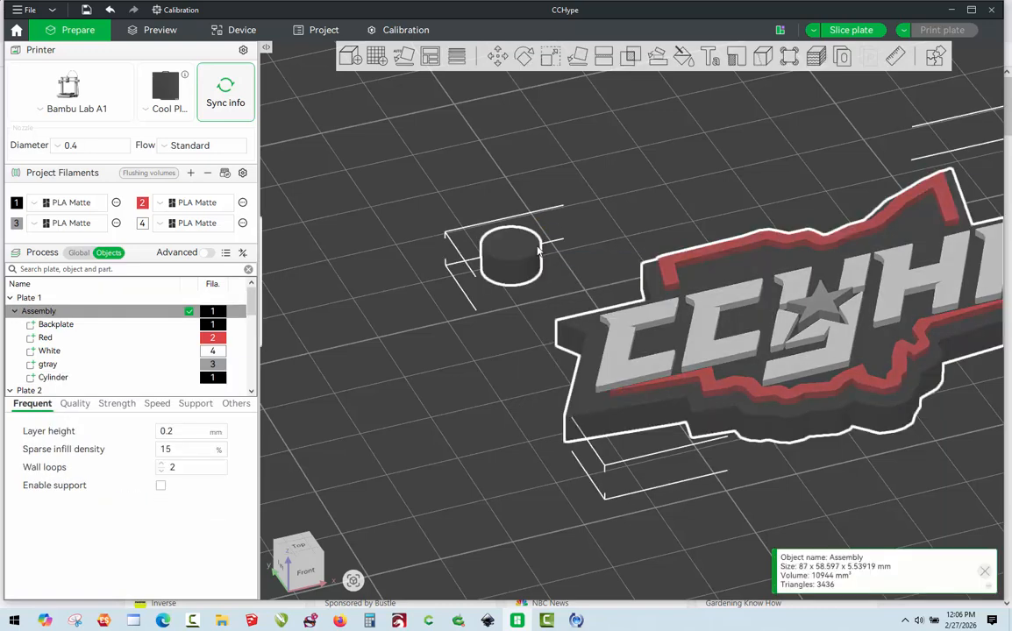
Duplicate the cylinder part within the assembly, keeping the copy at the same position as the original.
left_click(538, 251)
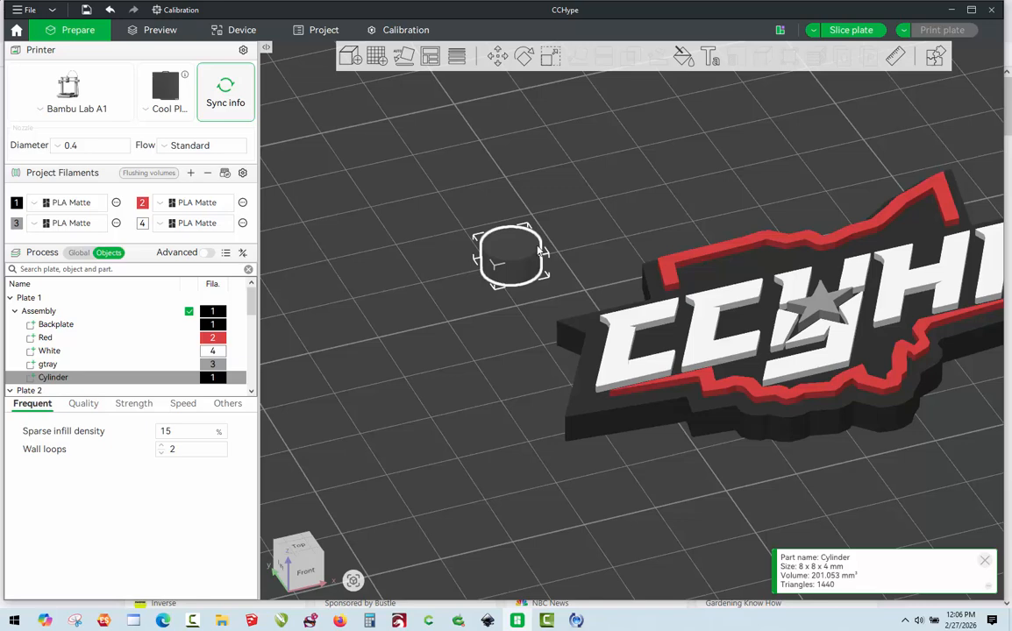
key("ctrl+z")
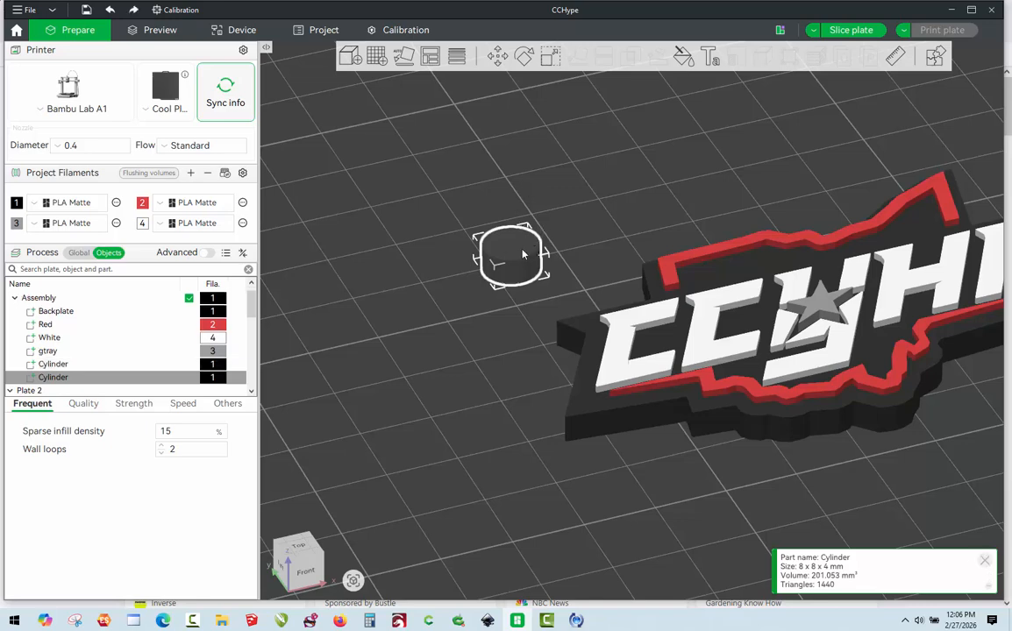
left_click_drag(522, 253, 498, 350)
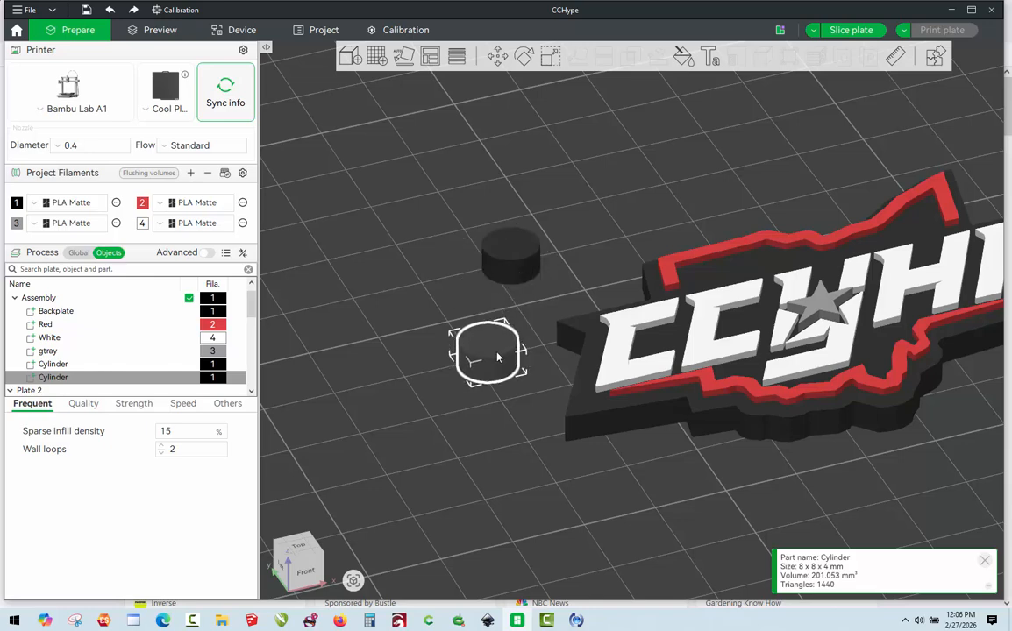
key("ctrl+z")
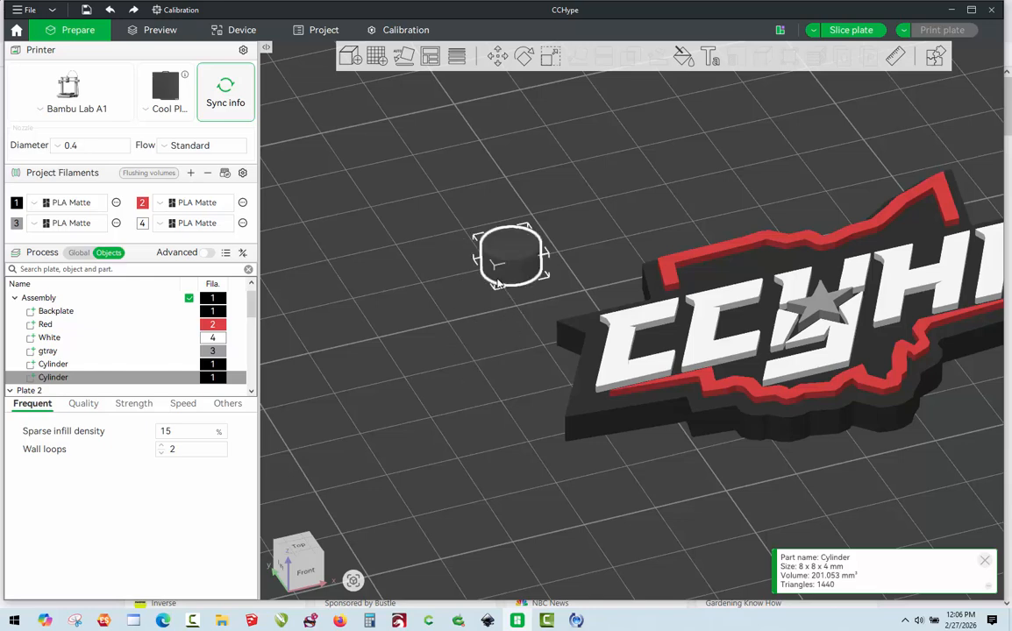
Resize the copied cylinder to 4 mm in X, 4 mm in Y and 12 mm in Z.
left_click(549, 60)
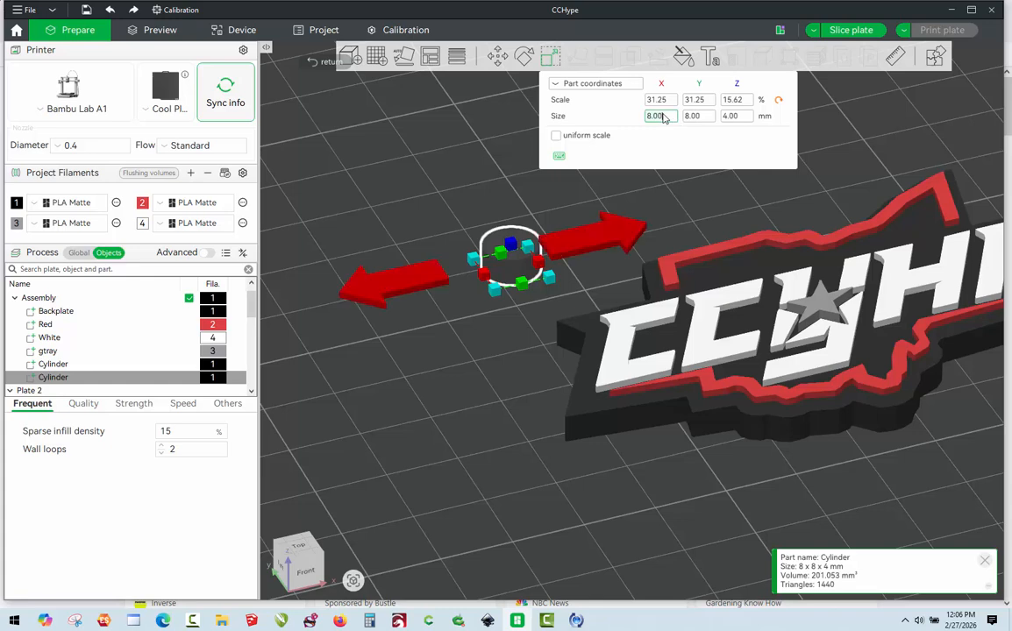
type("4")
key("Tab")
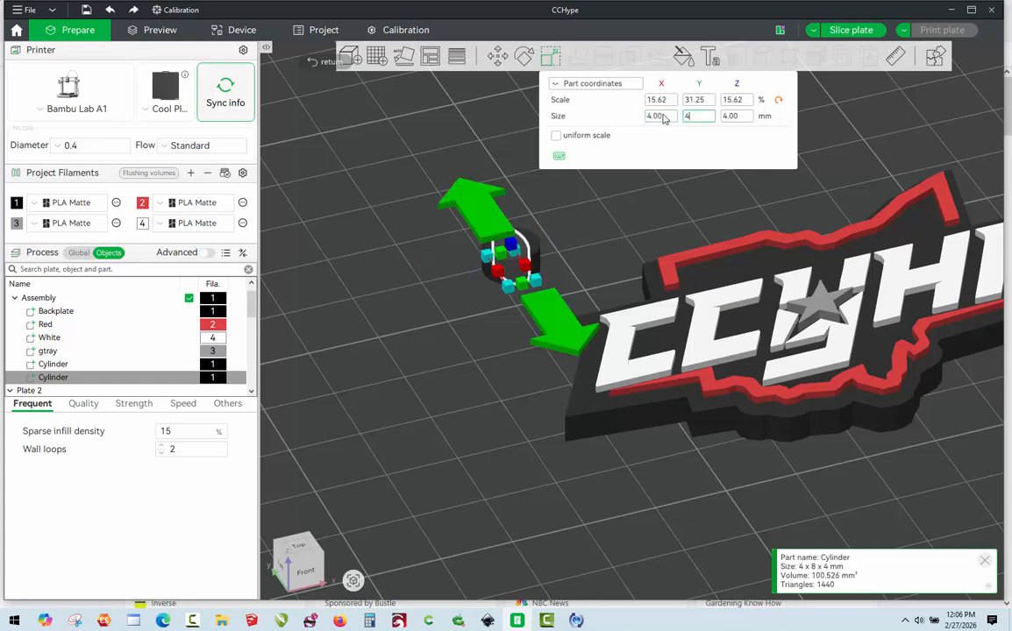
type("4")
key("Tab")
type("12")
key("Return")
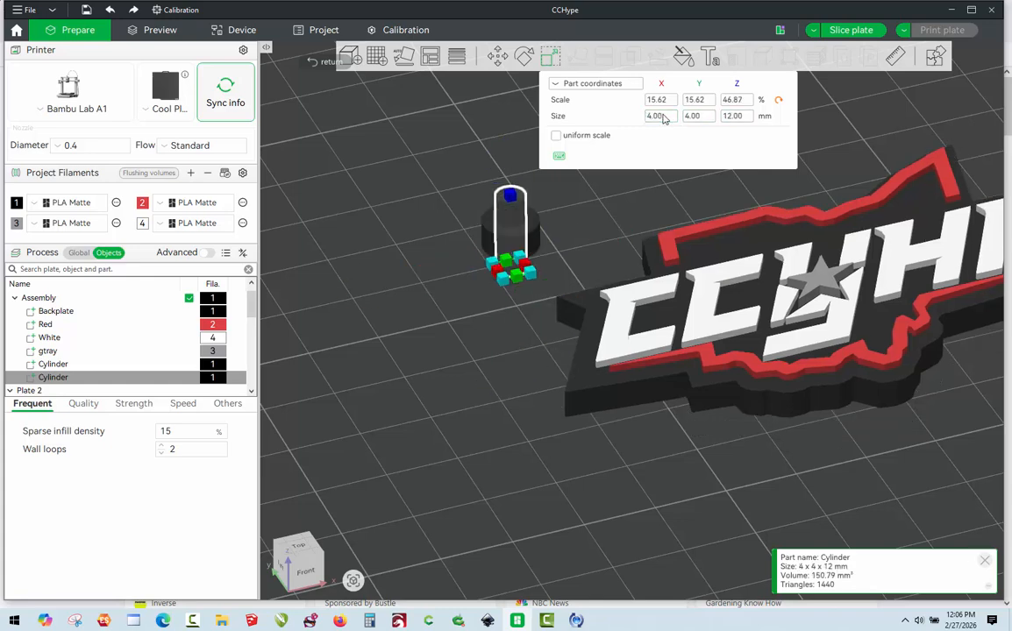
left_click(455, 208)
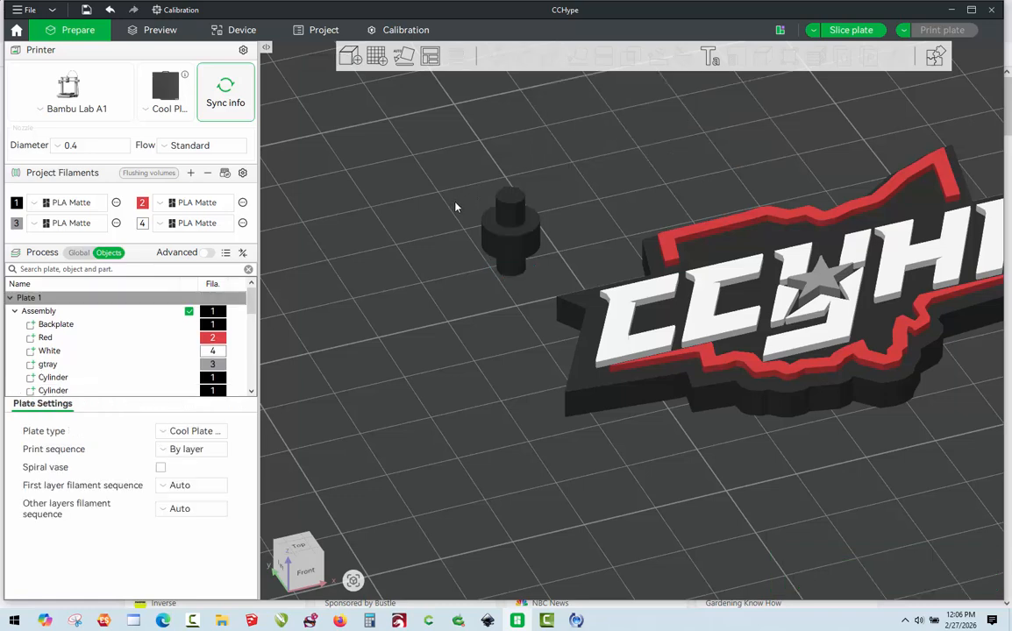
Start a Mesh Boolean Subtraction on the whole assembly and swap its A and B part groups.
left_click(519, 246)
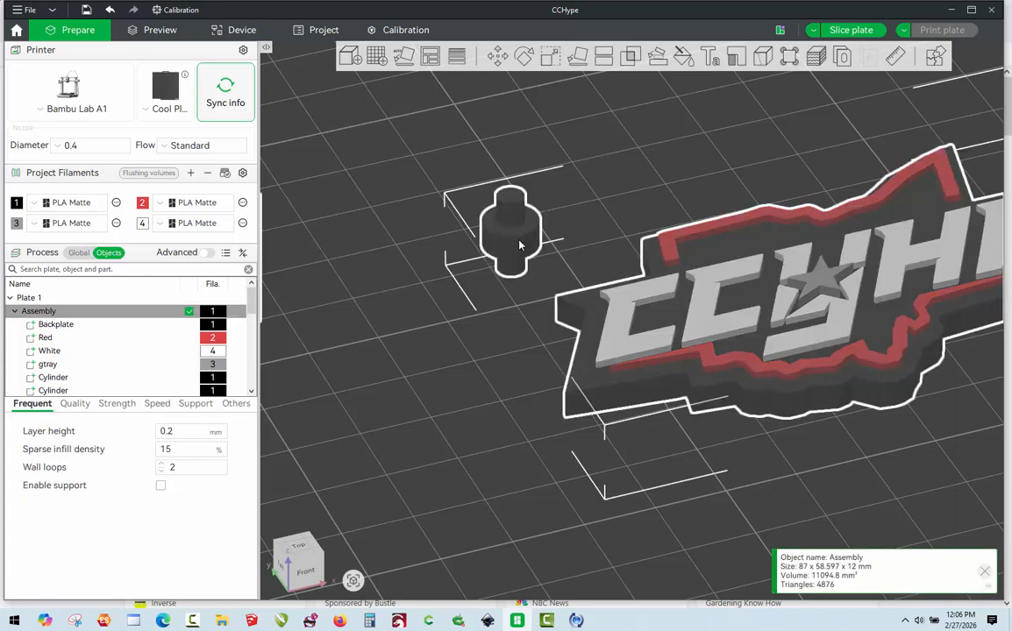
left_click(641, 58)
scroll(686, 180, "down", 3)
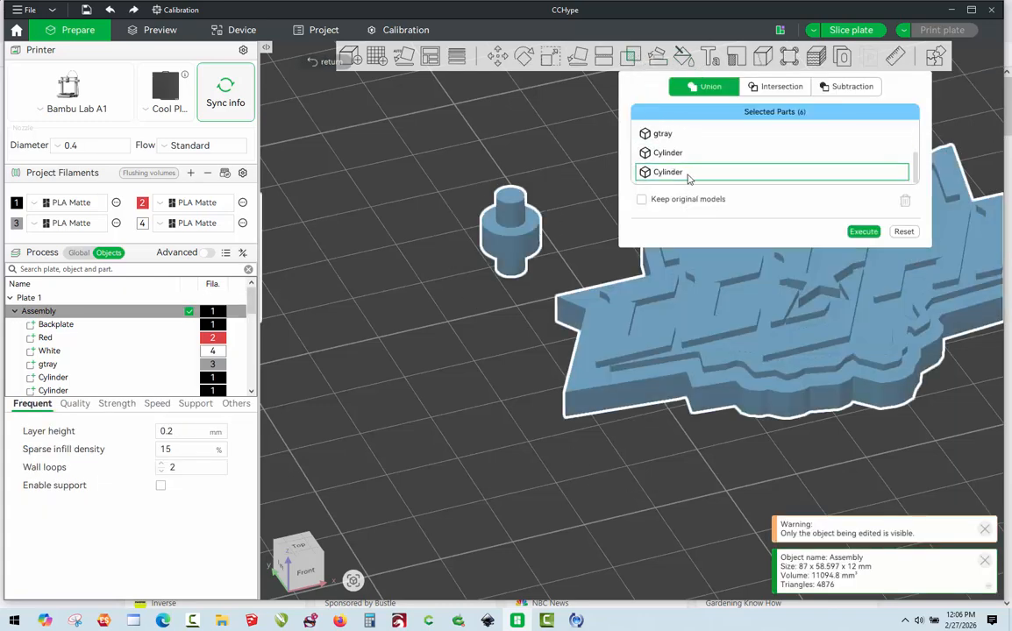
left_click(852, 86)
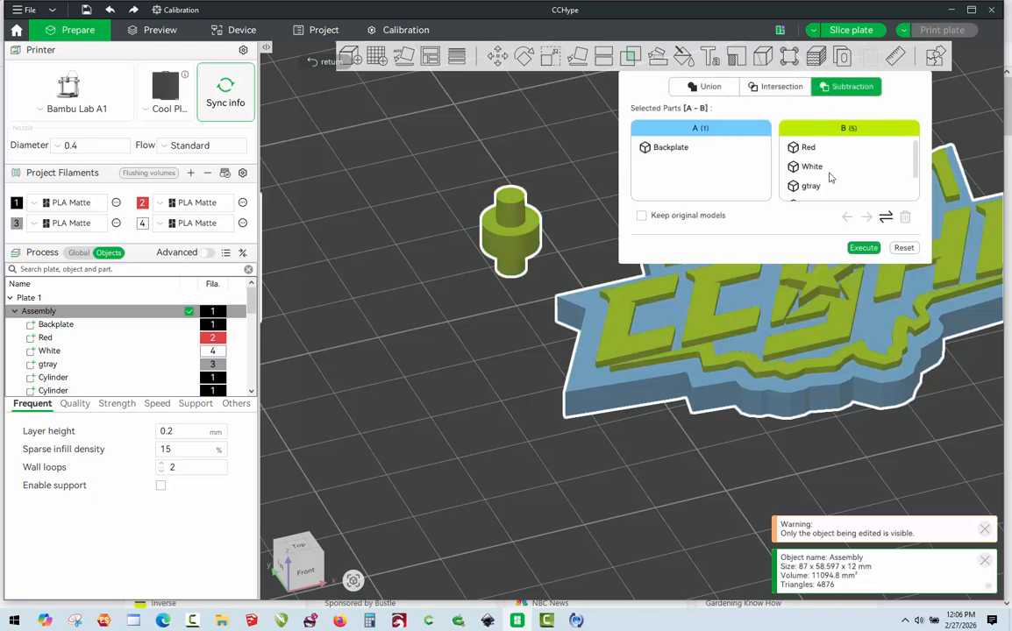
left_click(886, 217)
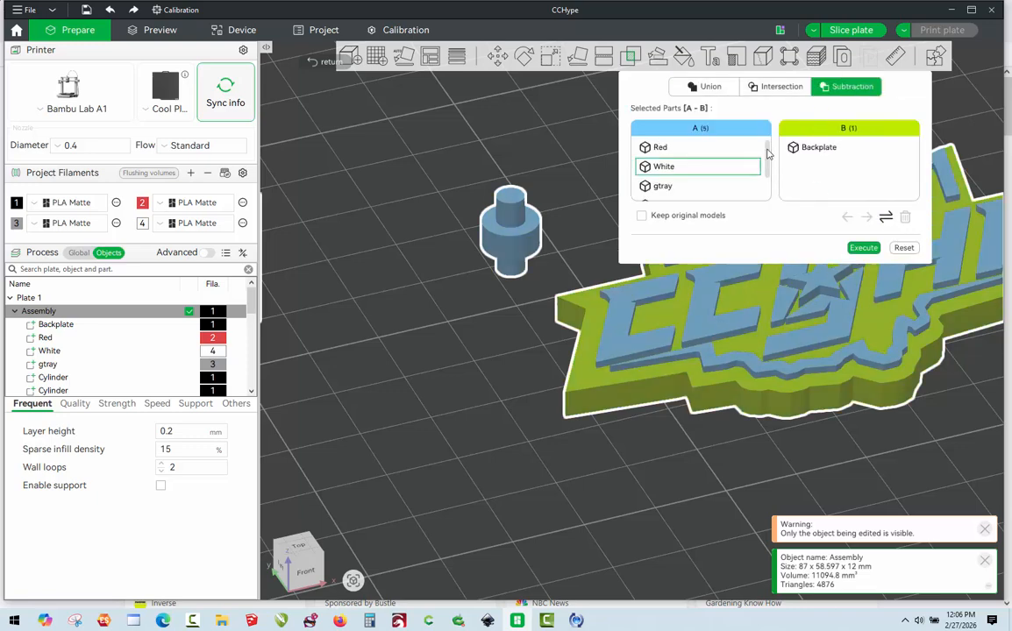
Put the narrow tall cylinder in group B and the Backplate in group A, and execute the subtraction to cut the ring's hole.
scroll(768, 158, "down", 2)
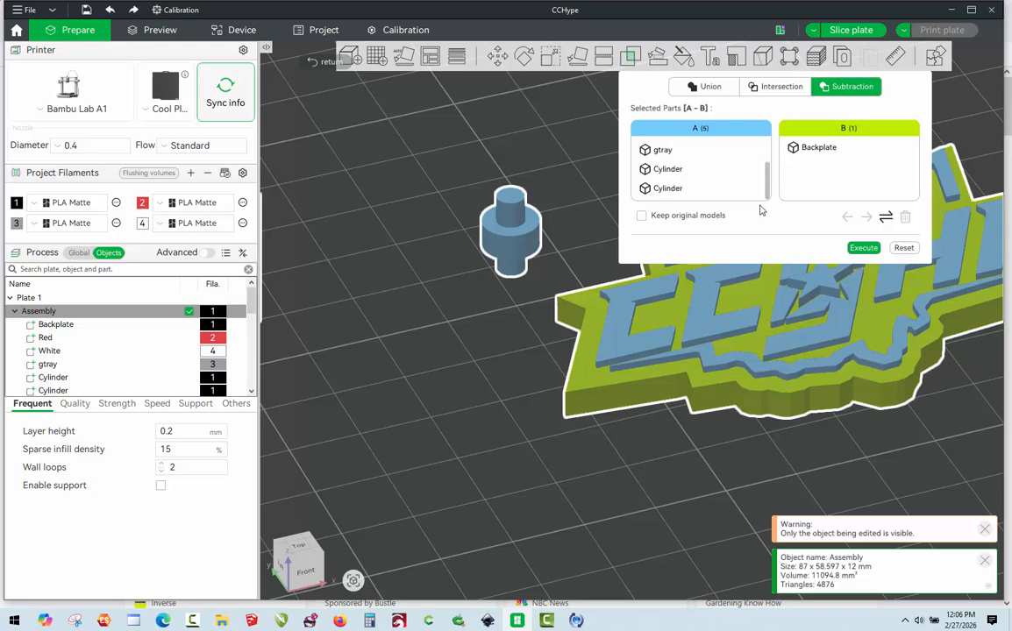
left_click(688, 188)
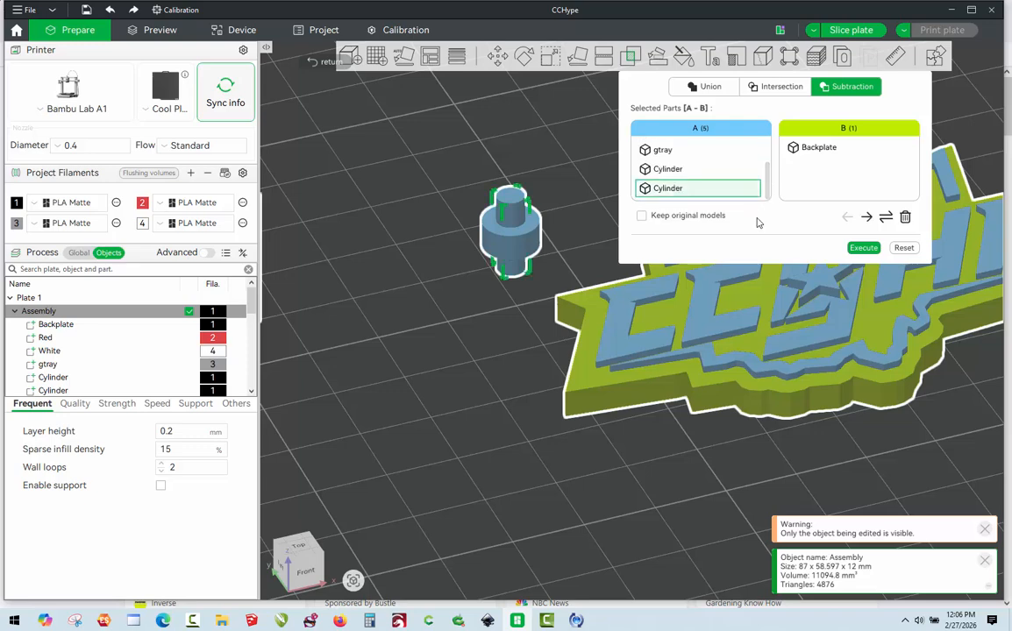
left_click(867, 217)
left_click(811, 147)
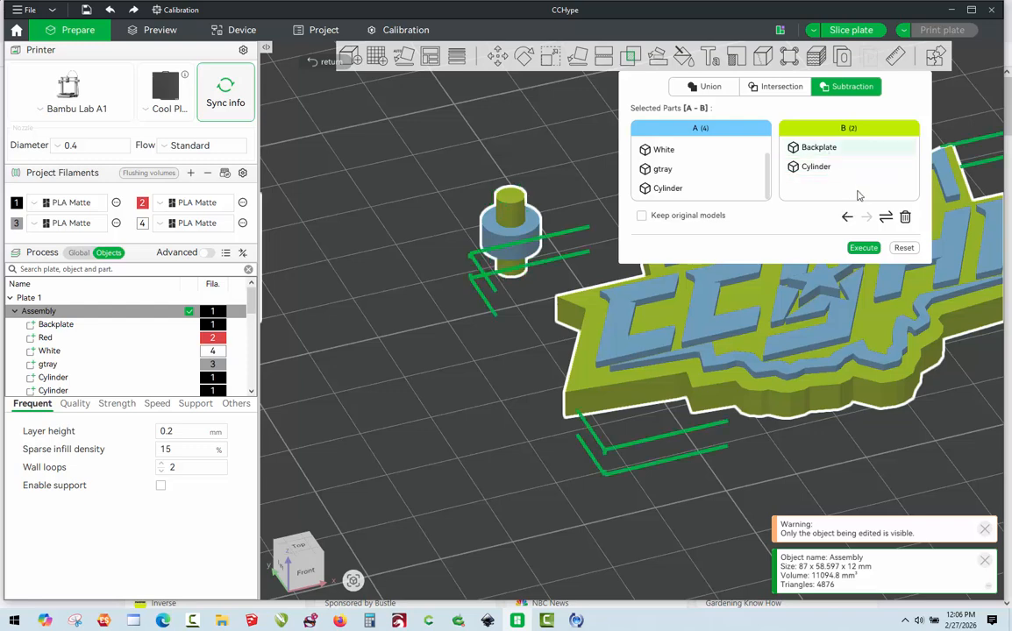
left_click(847, 218)
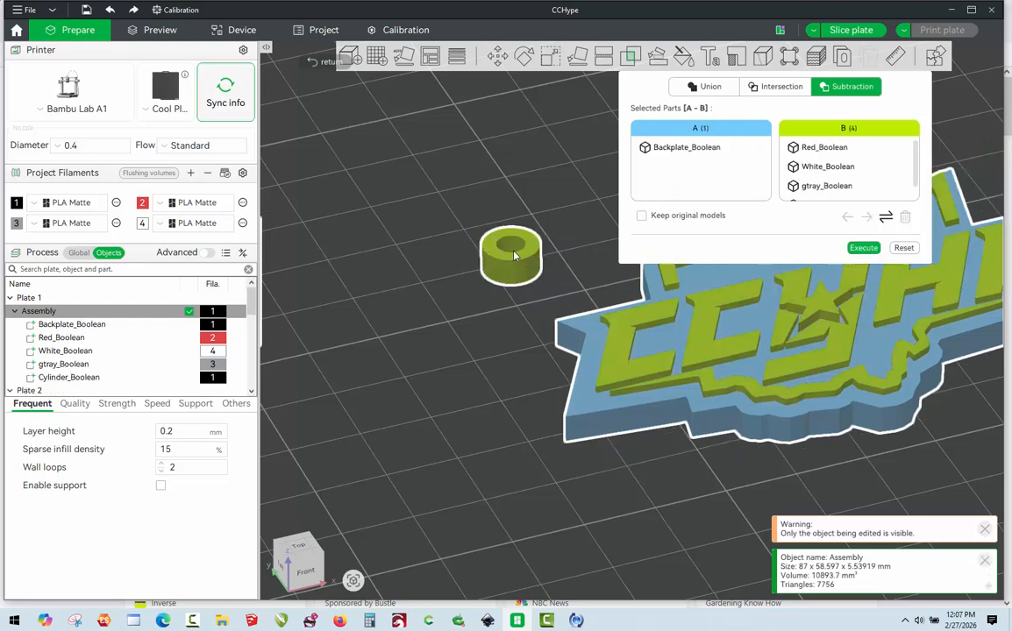
key("Escape")
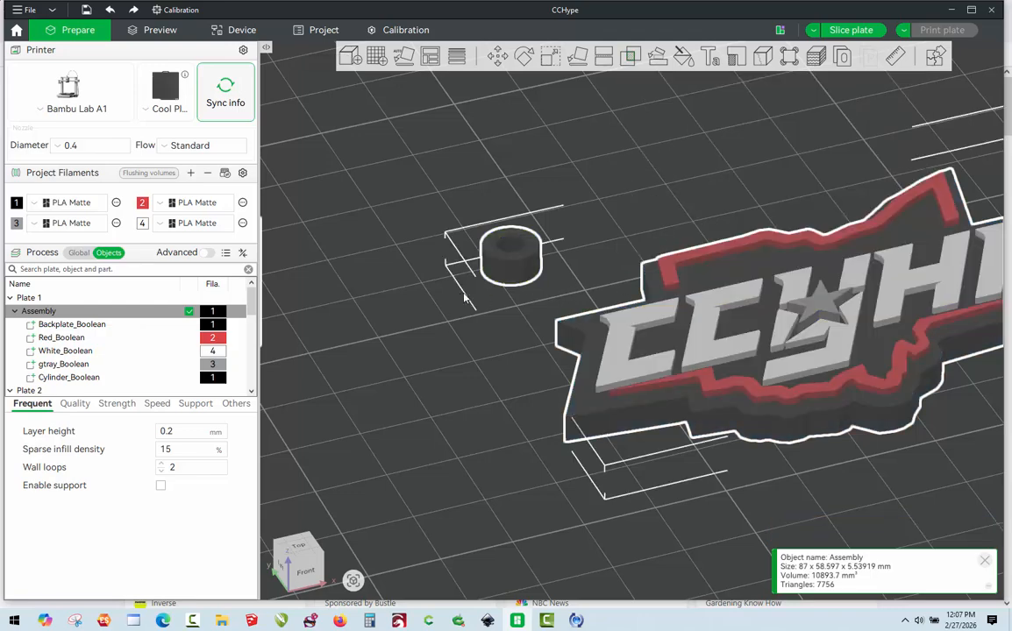
key("Escape")
Move the ring into the backplate's notch above the first letter C so that it overlaps the backplate's edge.
left_click_drag(592, 230, 546, 206)
left_click_drag(512, 174, 583, 274)
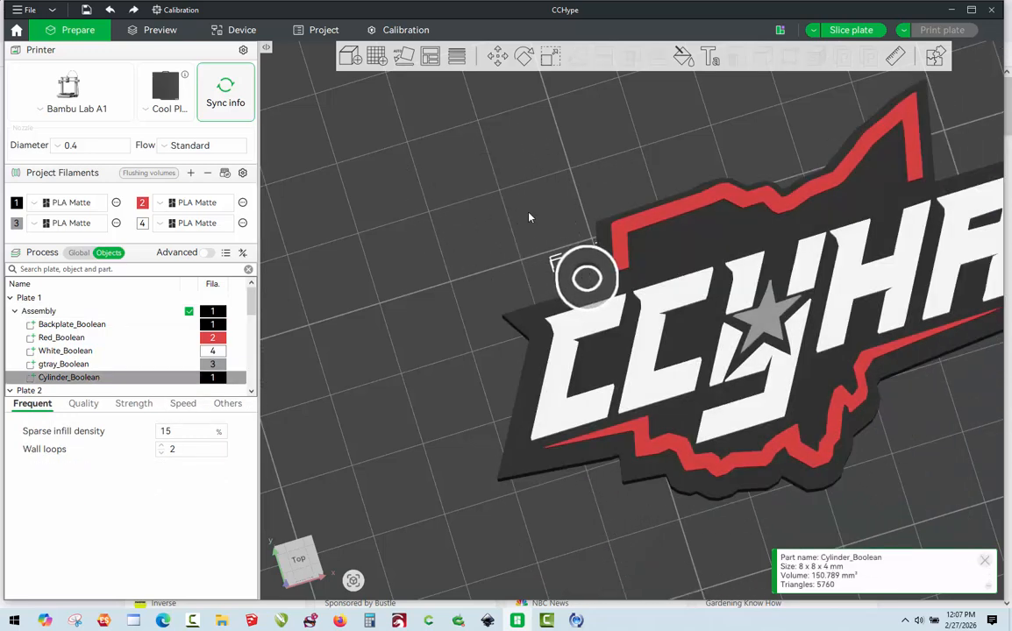
left_click(541, 248)
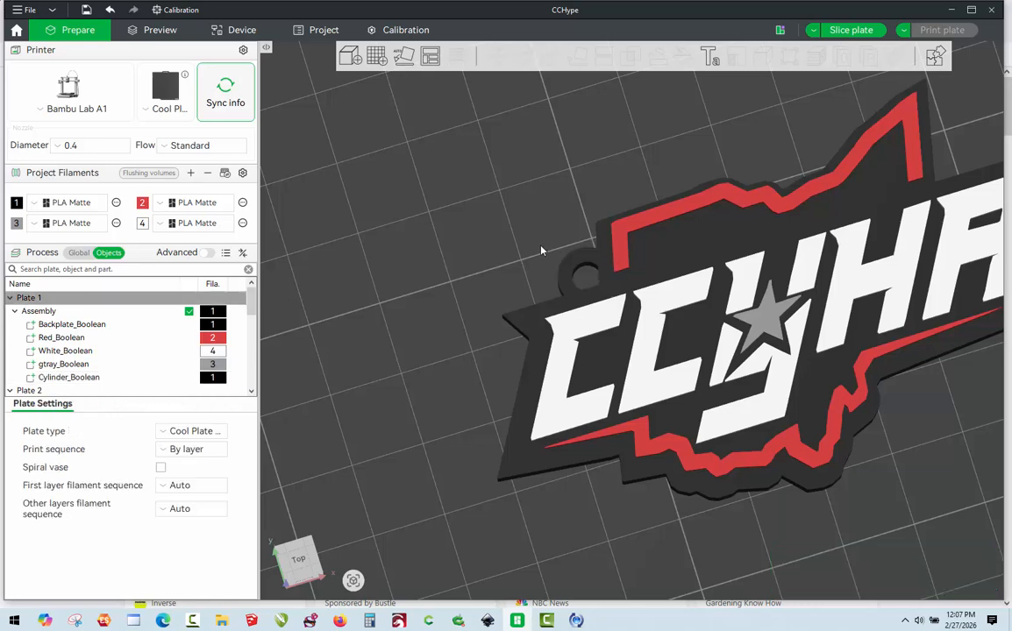
Shift the ring further into the backplate at the notch, fine-tuning its position from the top view.
scroll(541, 248, "up", 3)
scroll(550, 258, "up", 2)
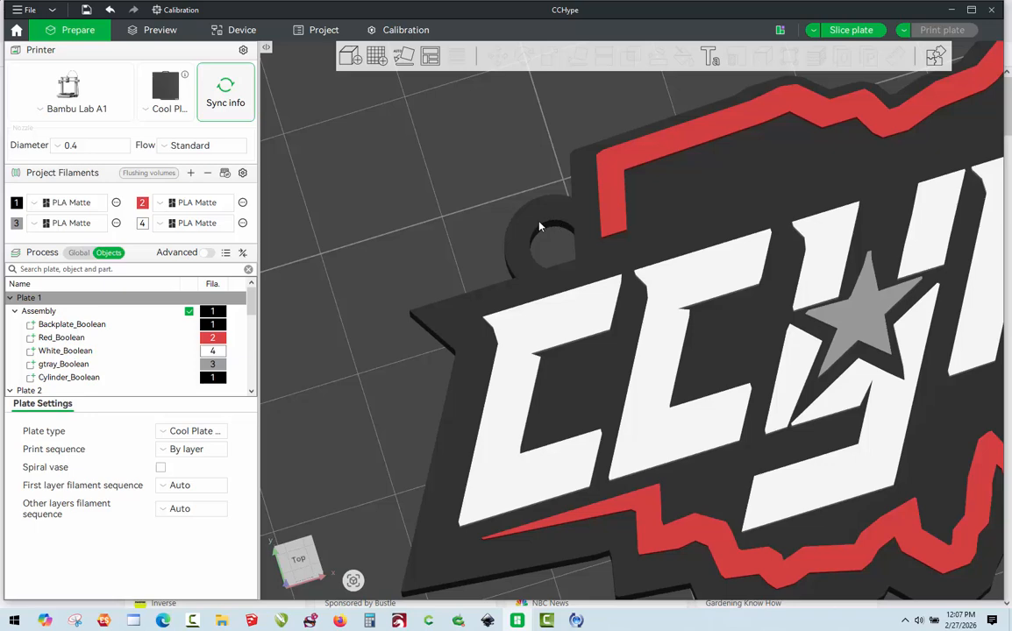
left_click_drag(538, 226, 541, 245)
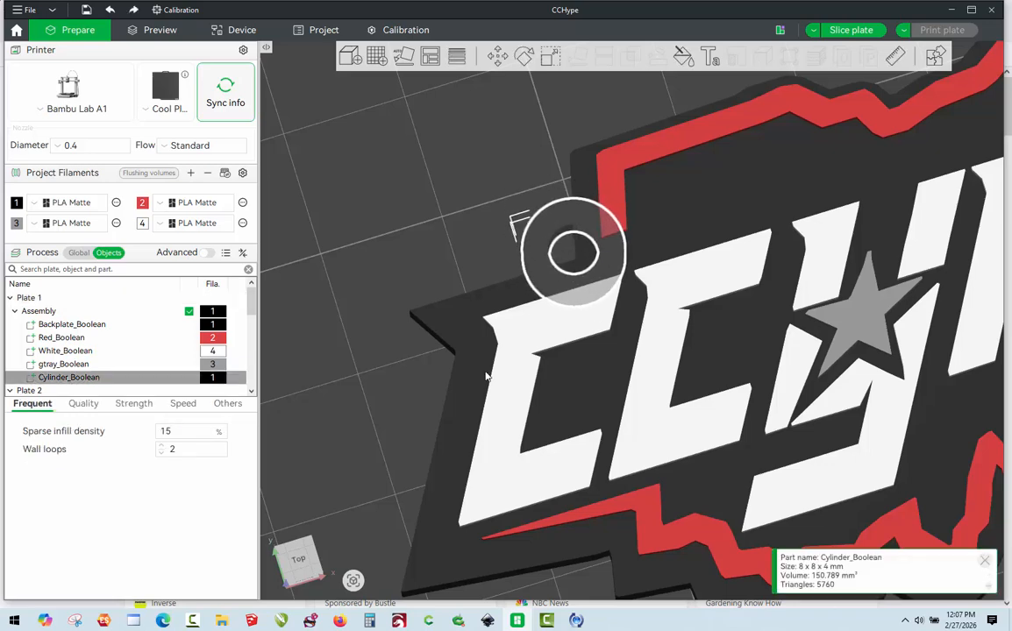
left_click(297, 562)
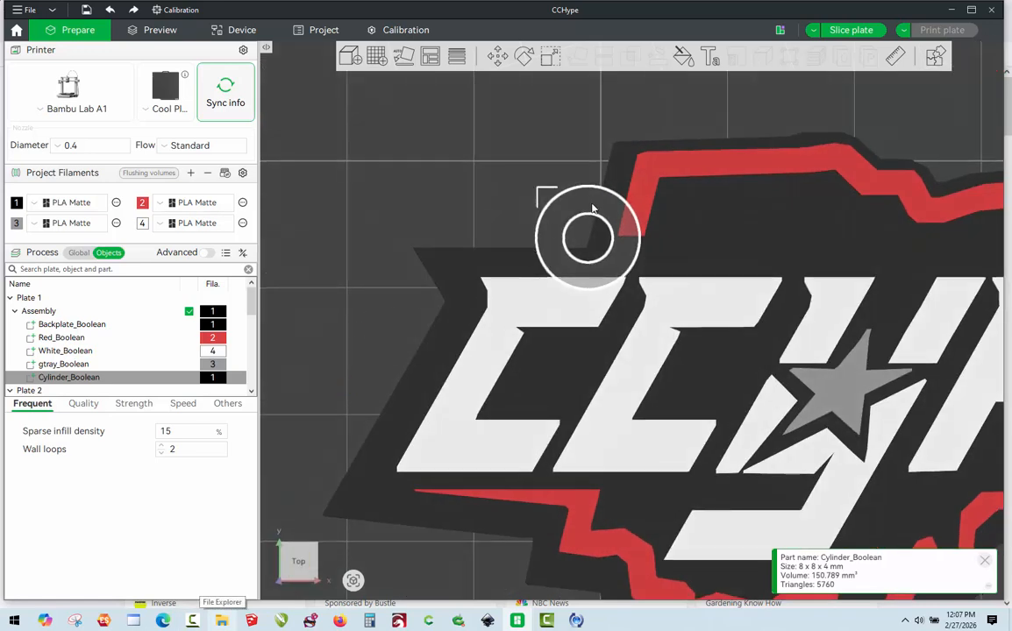
left_click_drag(592, 208, 581, 214)
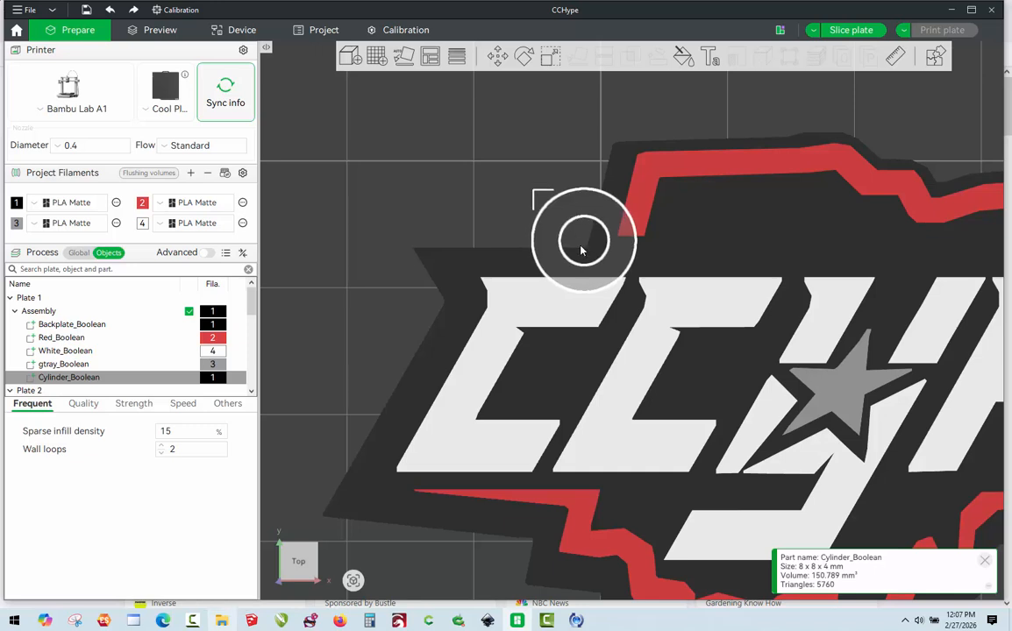
left_click(510, 200)
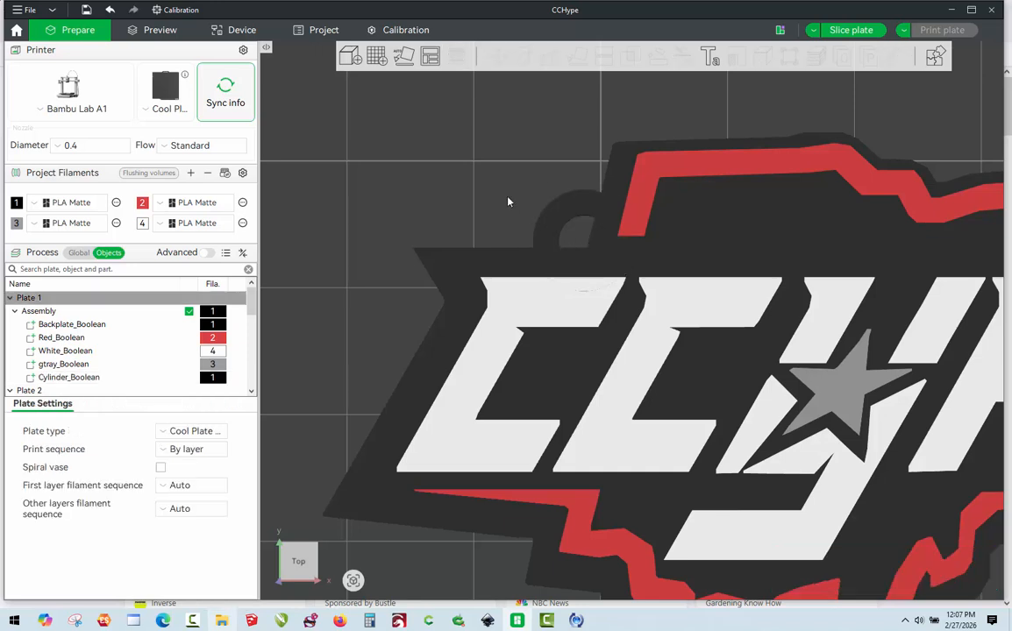
Check the Backplate part's dimensions with the Scale tool.
left_click_drag(316, 287, 465, 190)
scroll(621, 436, "up", 2)
right_click_drag(605, 355, 535, 162)
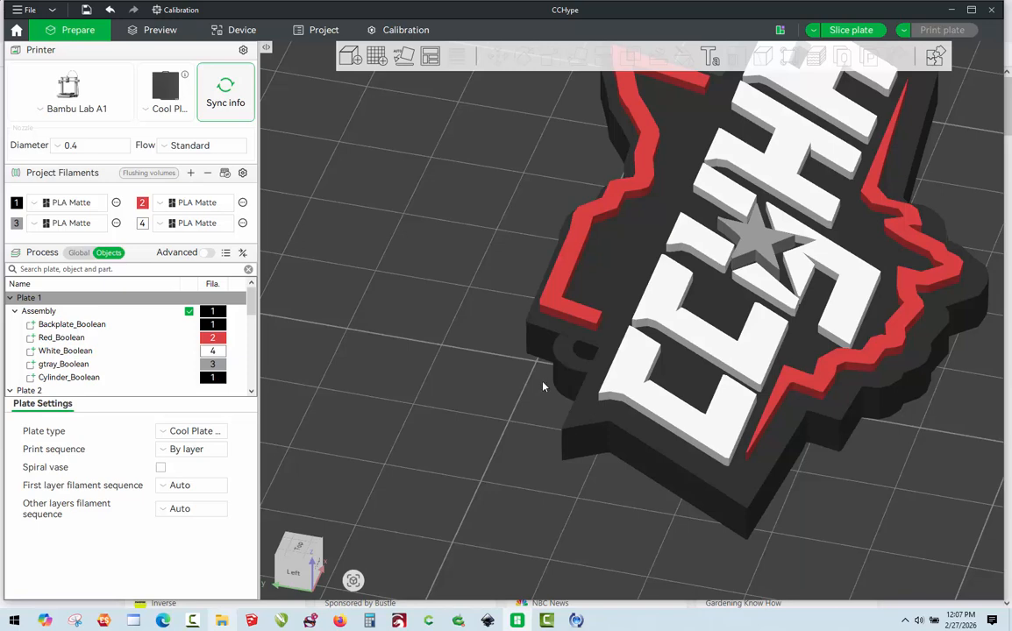
left_click(590, 430)
left_click(549, 57)
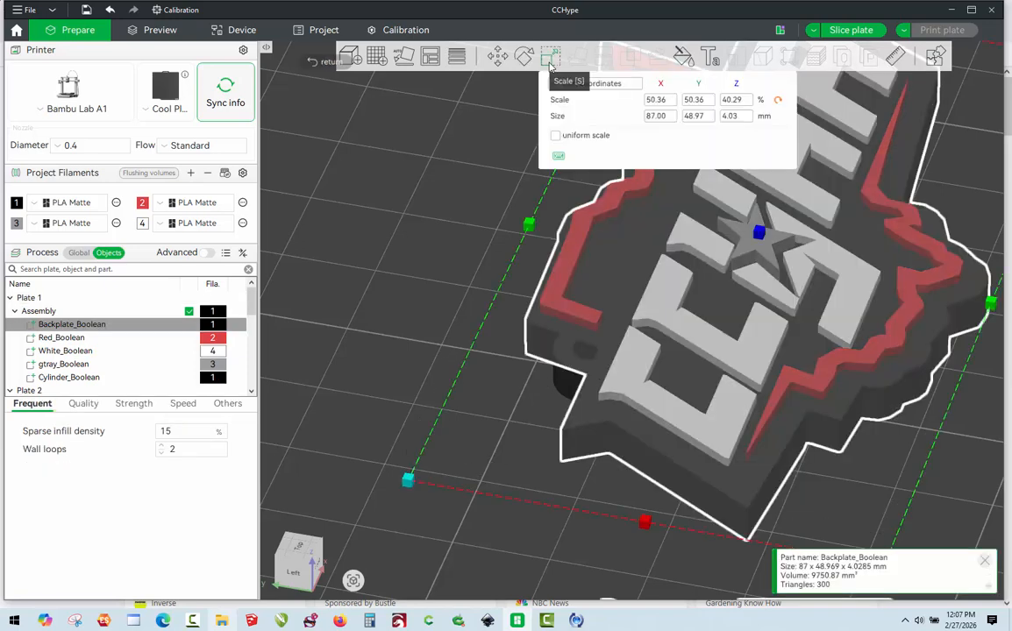
key("Escape")
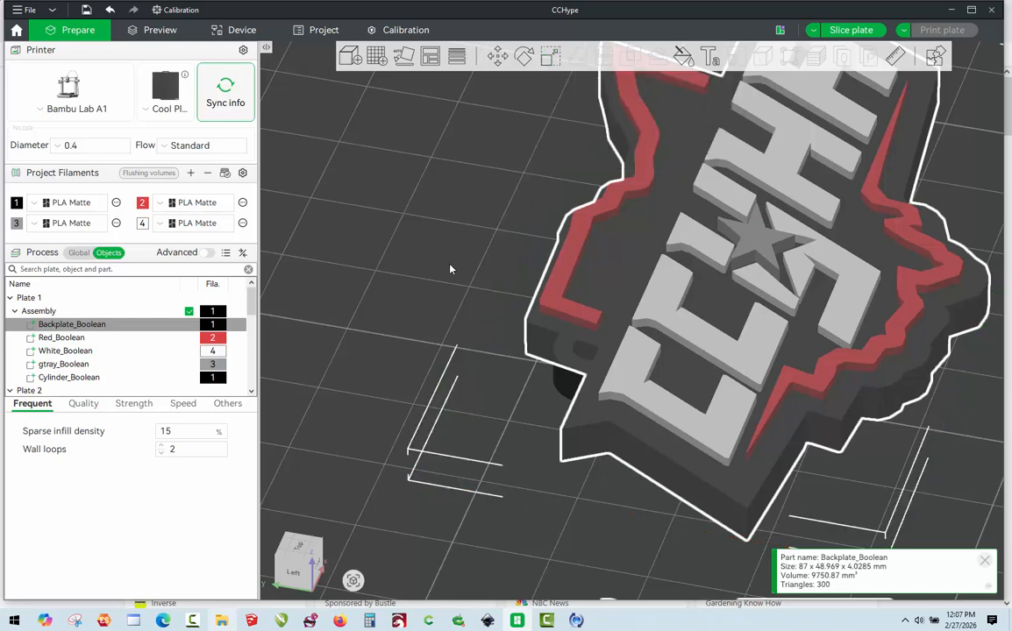
key("Escape")
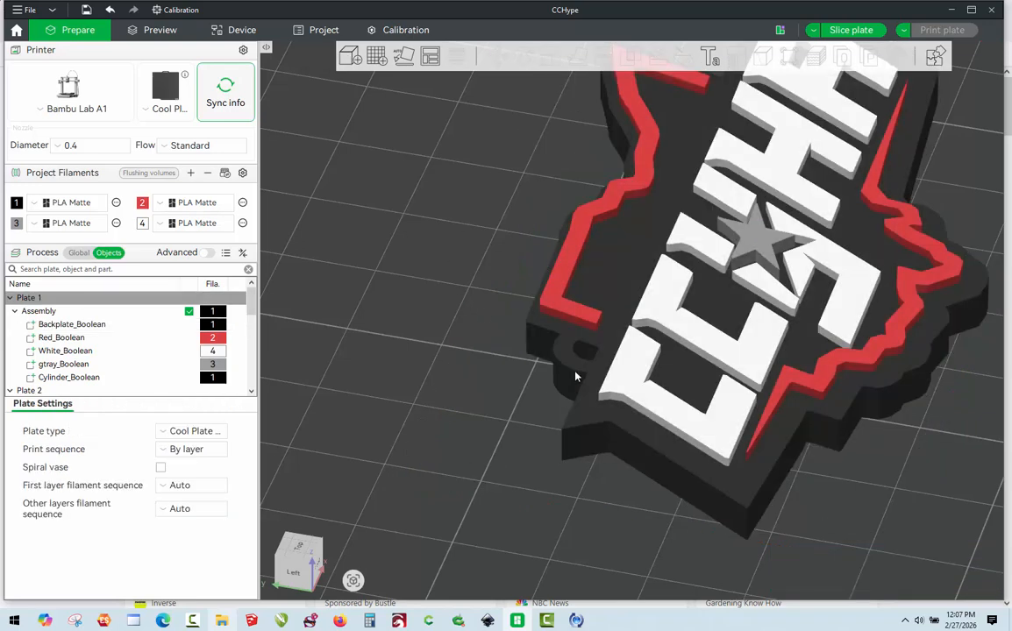
Set the ring's Z size to 4.03 mm with the Scale tool.
left_click(575, 377)
left_click(551, 60)
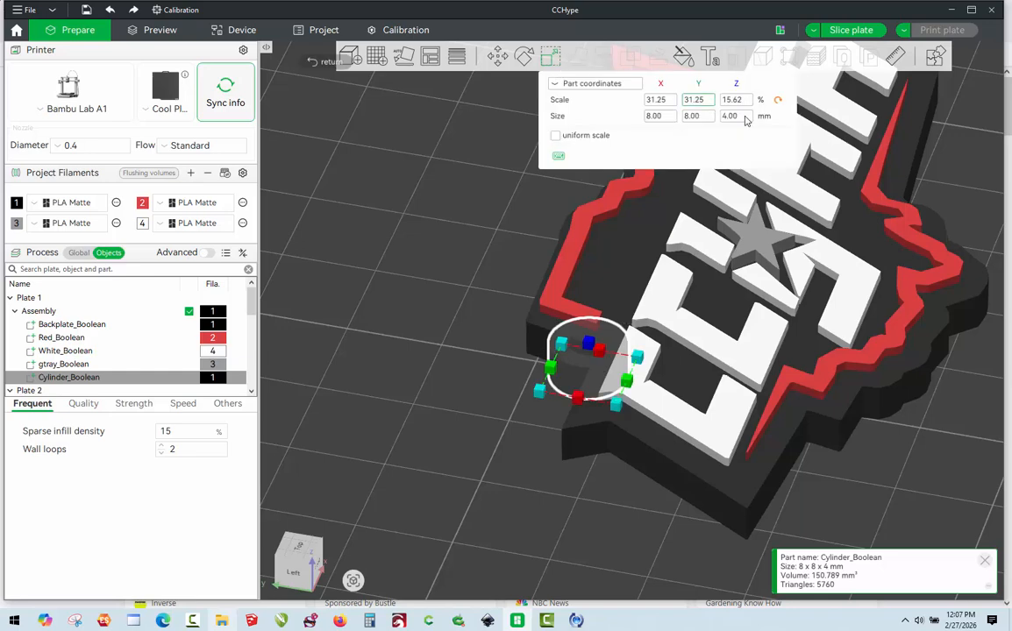
left_click(745, 117)
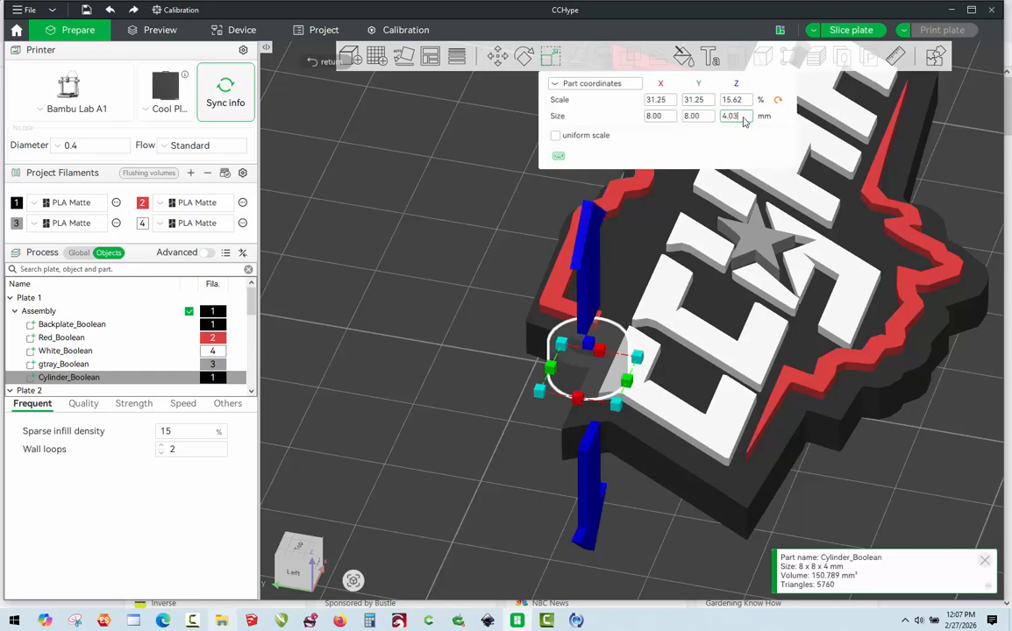
key("Return")
left_click(490, 329)
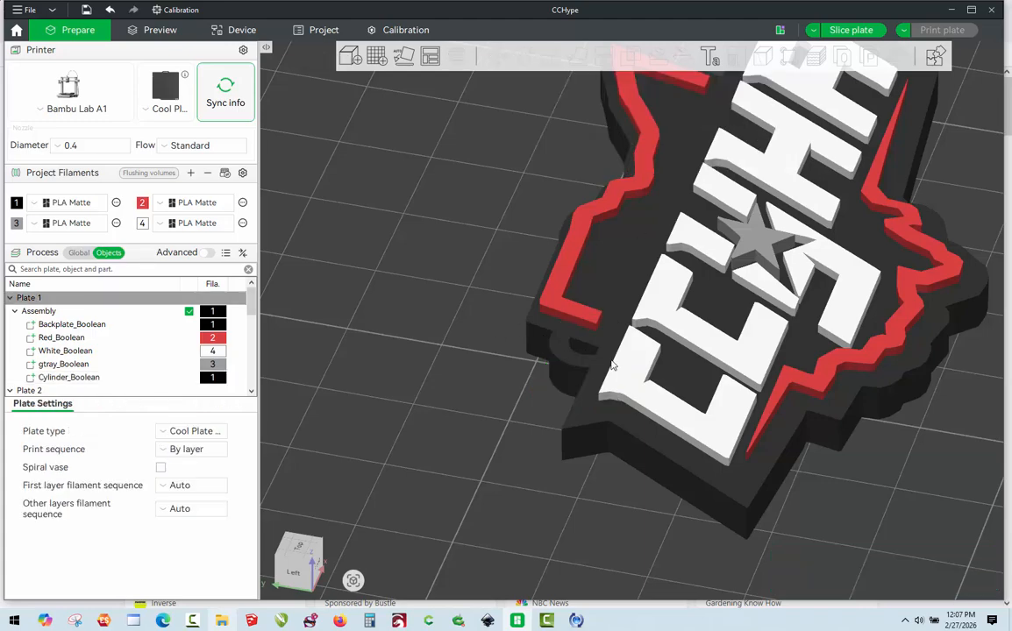
Nudge the ring cylinder within the backplate's notch so that it sits slightly closer to the first letter C.
left_click_drag(462, 431, 424, 467)
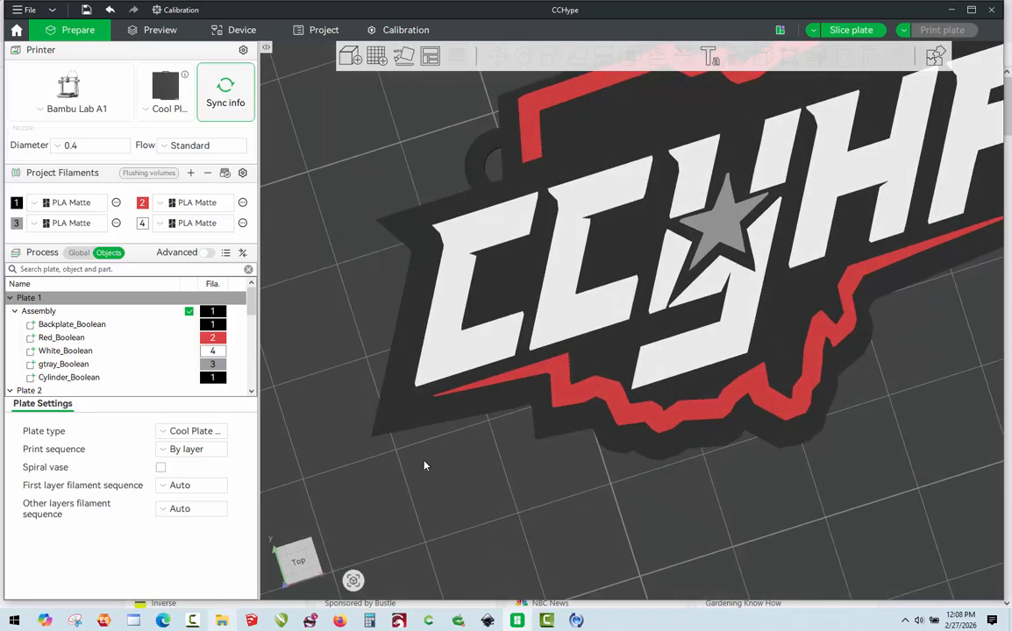
scroll(469, 158, "up", 2)
left_click(429, 106)
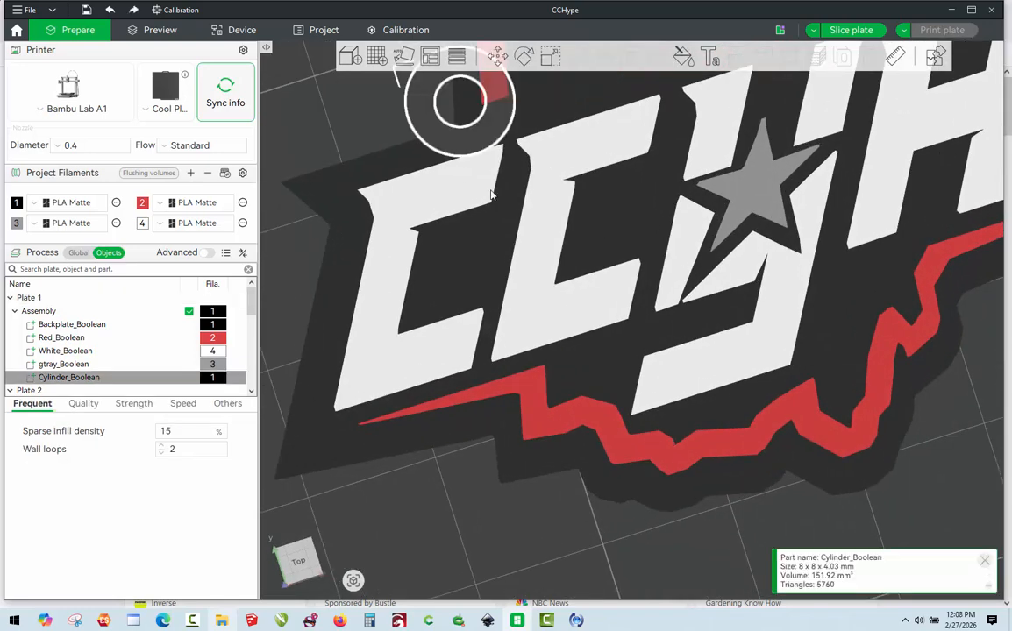
scroll(712, 375, "down", 4)
scroll(504, 132, "up", 3)
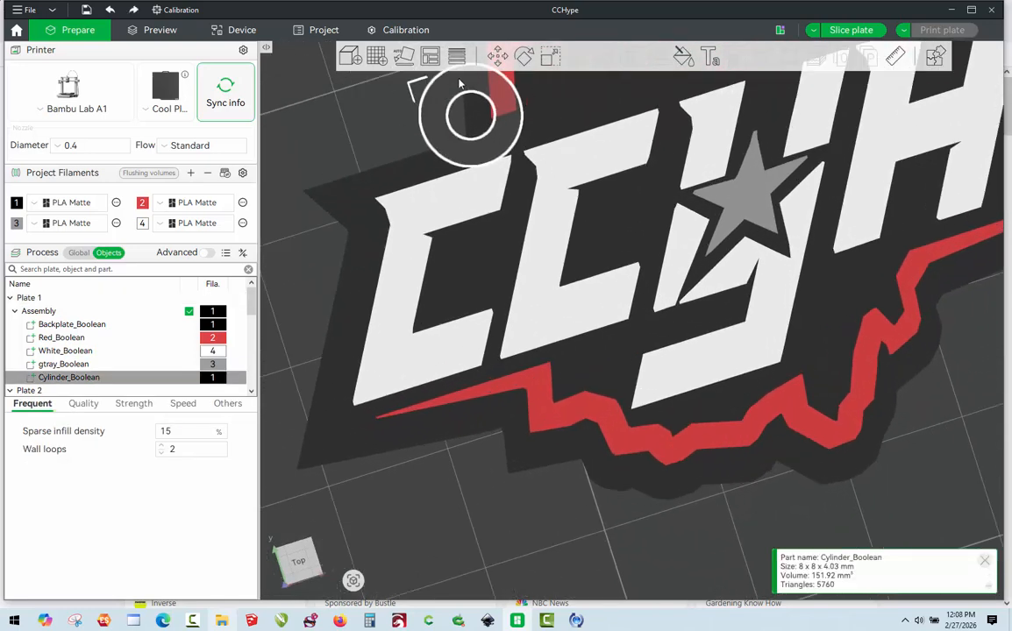
left_click_drag(459, 83, 449, 110)
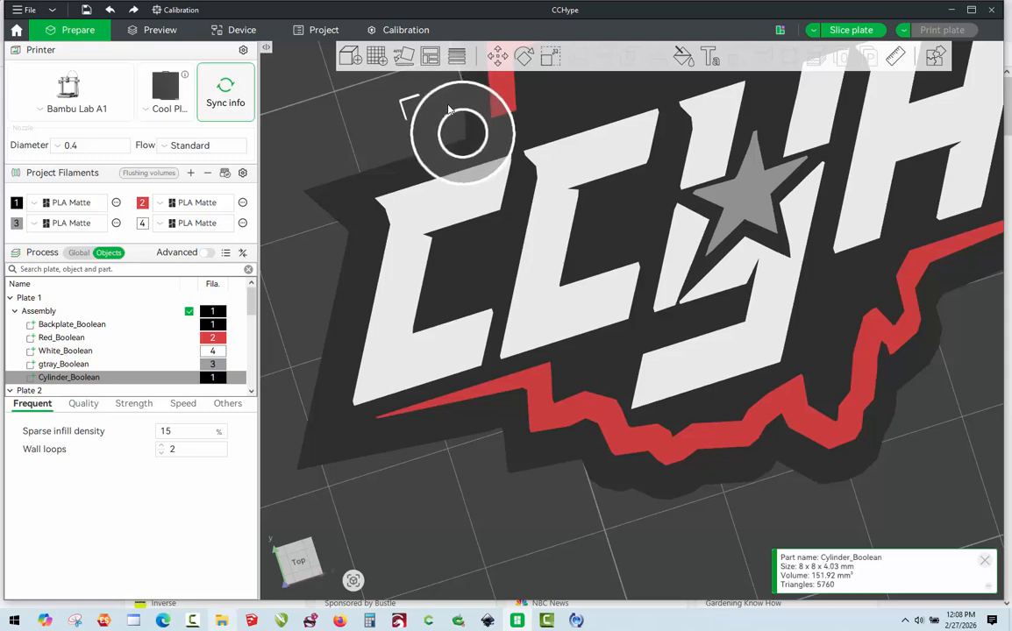
left_click(397, 139)
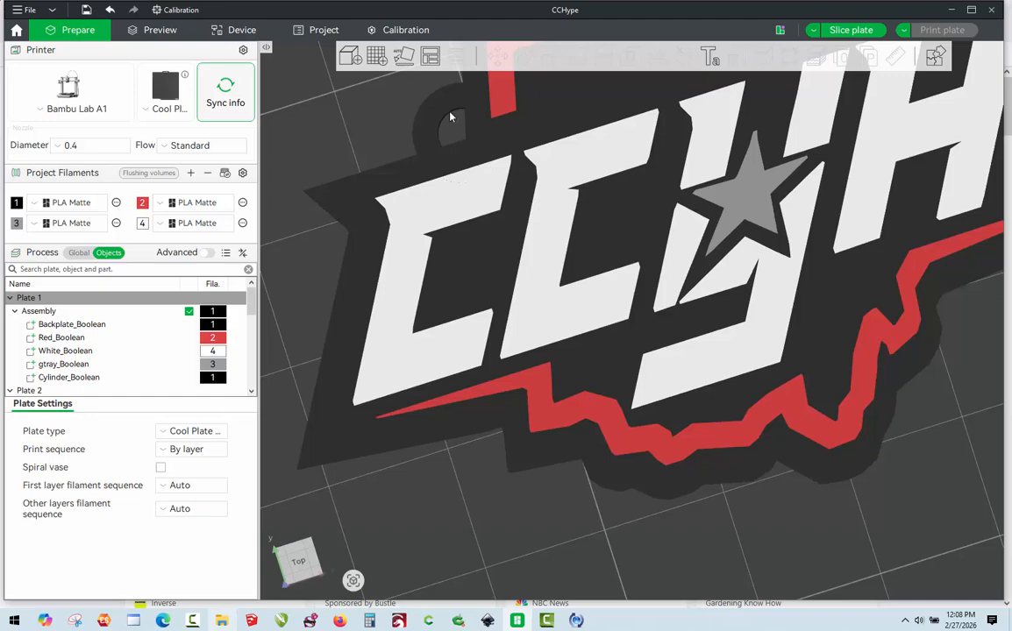
Save the project as a new file named CCKeychain.3mf on the Desktop.
scroll(629, 440, "down", 3)
scroll(583, 456, "down", 5)
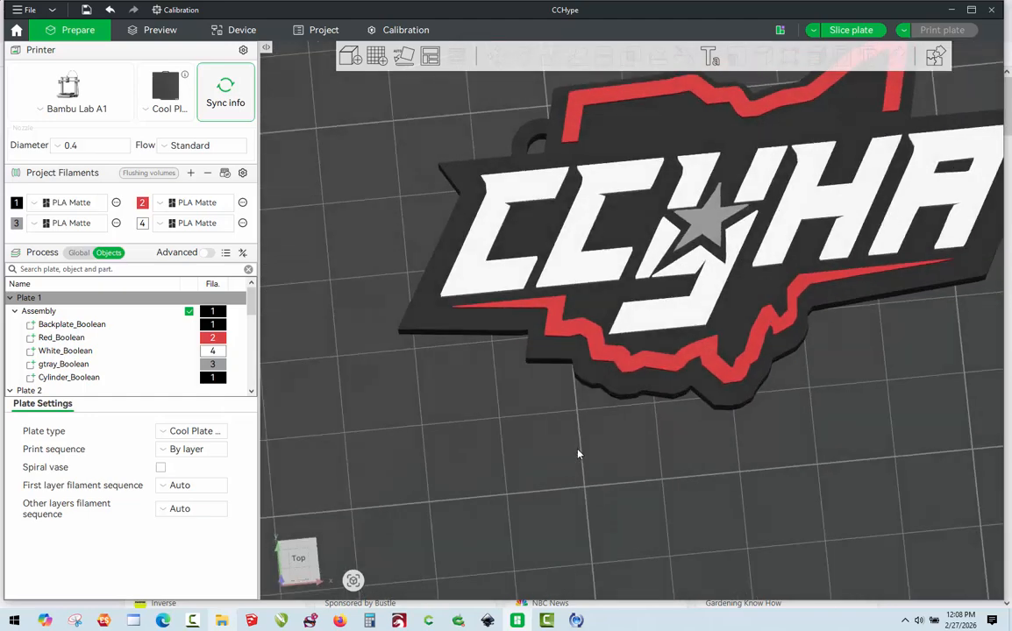
scroll(662, 176, "up", 5)
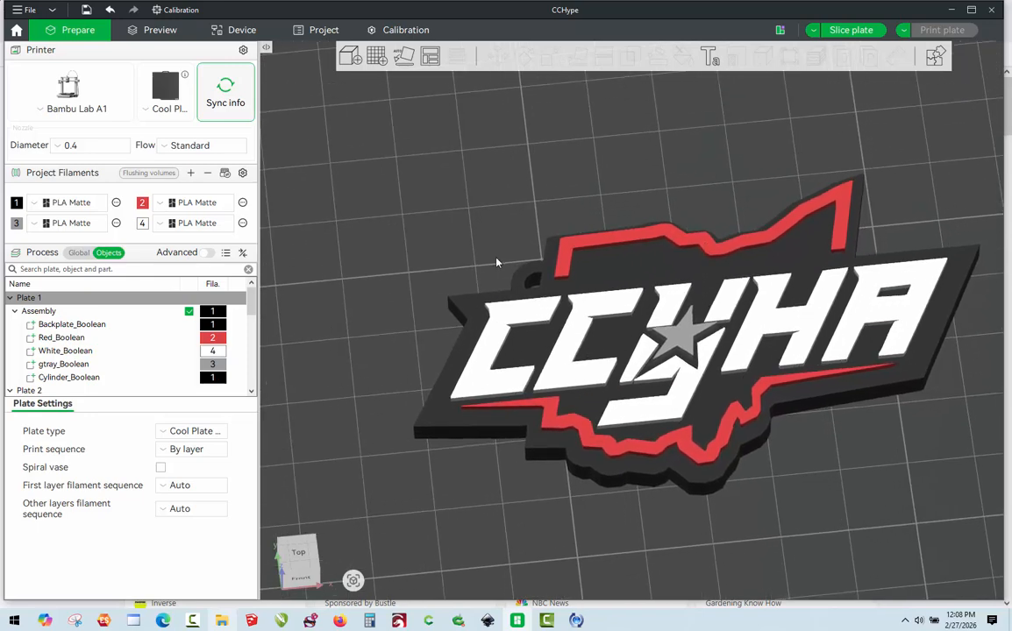
left_click_drag(484, 249, 482, 254)
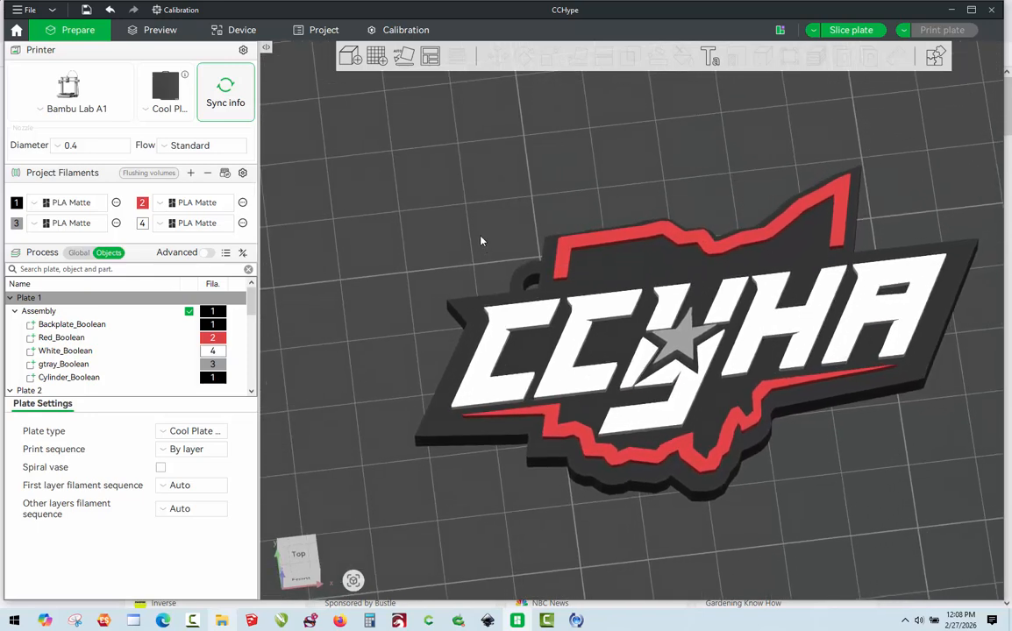
left_click(14, 11)
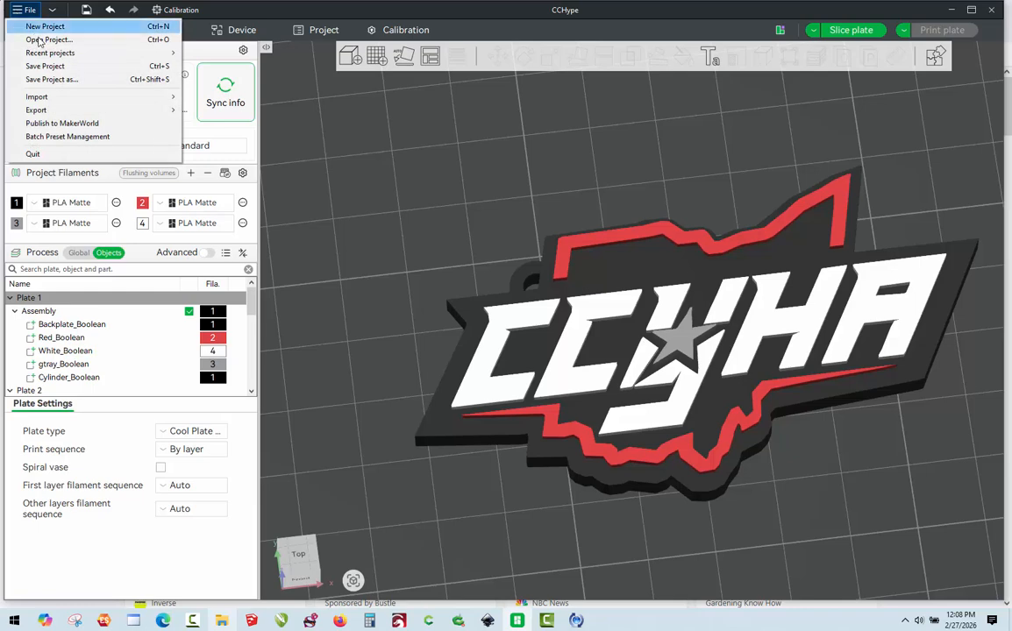
left_click(57, 79)
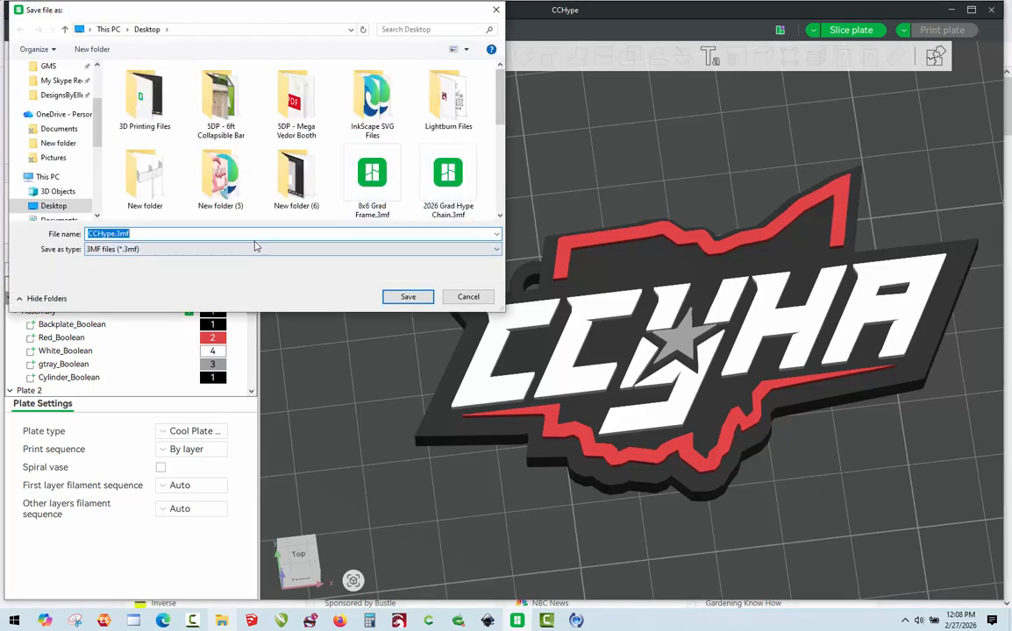
left_click(224, 235)
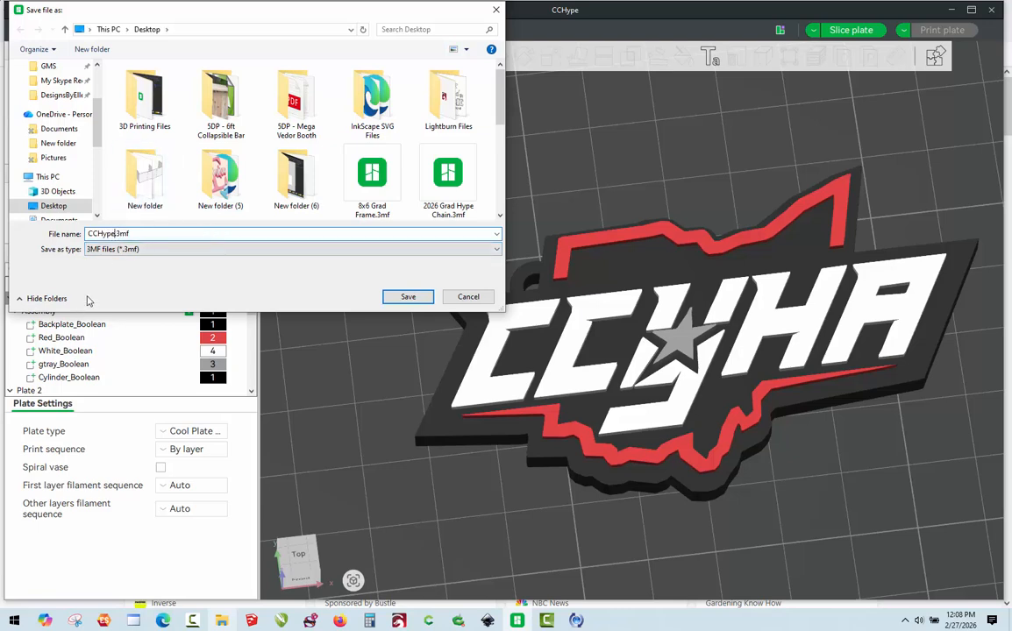
key("BackSpace")
key("BackSpace")
key("BackSpace")
key("BackSpace")
type("Keychain")
left_click(407, 296)
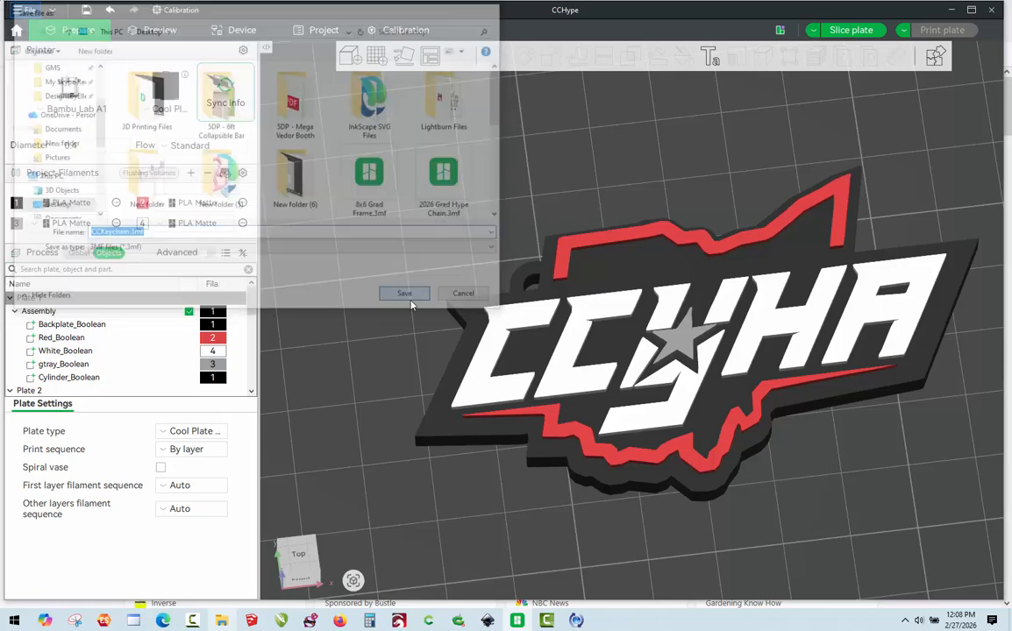
Inspect the whole logo keychain and its ring from several angles and distances.
mouse_move(601, 194)
left_mouse_down()
mouse_move(589, 187)
mouse_move(601, 189)
left_mouse_up()
scroll(642, 253, "down", 4)
scroll(722, 386, "up", 3)
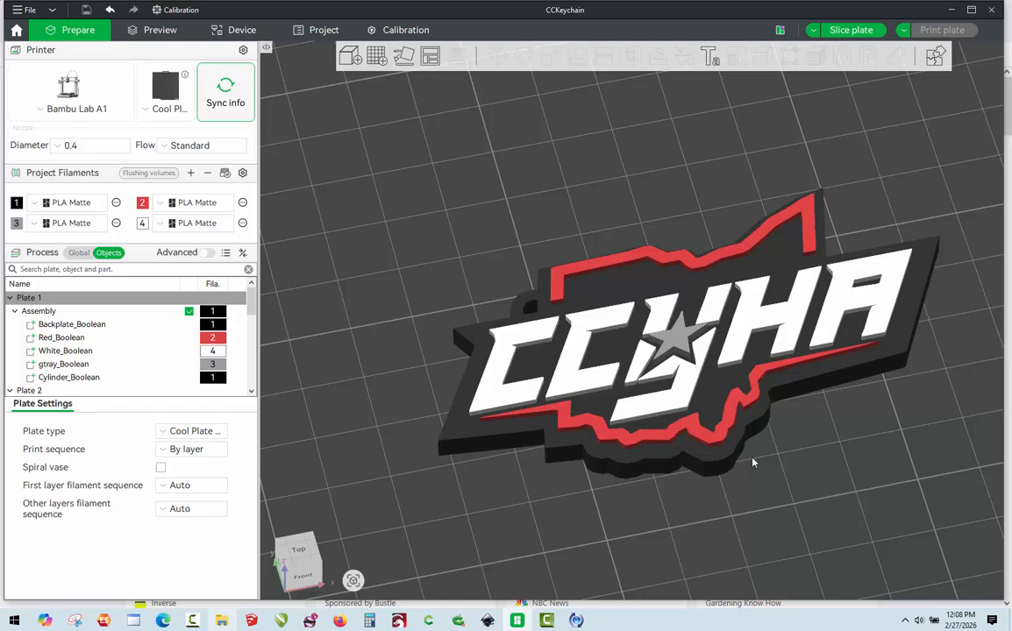
left_click_drag(727, 467, 718, 527)
scroll(511, 286, "down", 5)
scroll(693, 412, "up", 4)
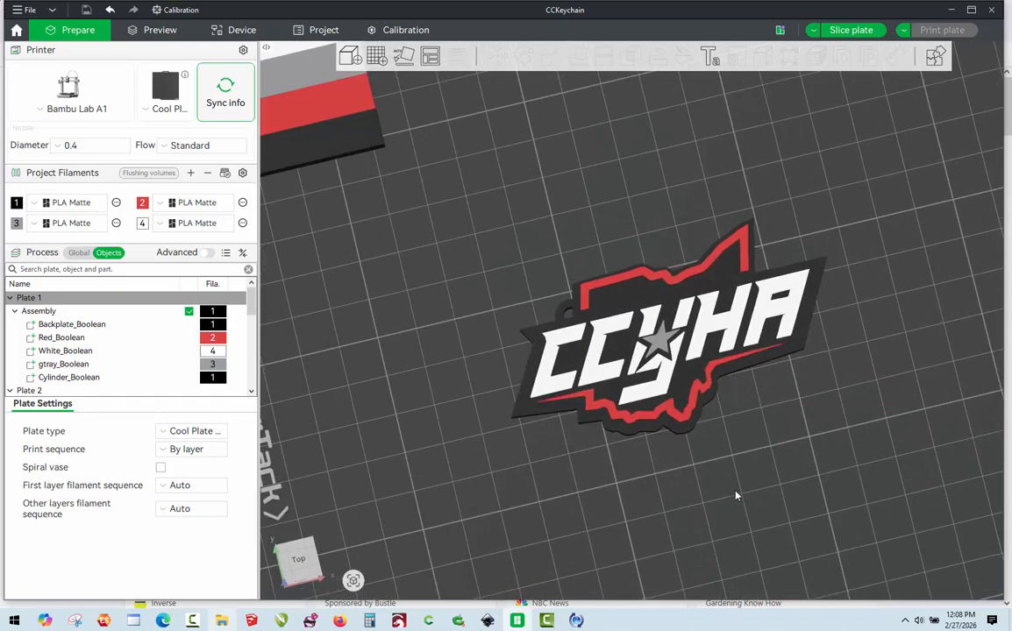
scroll(619, 135, "up", 2)
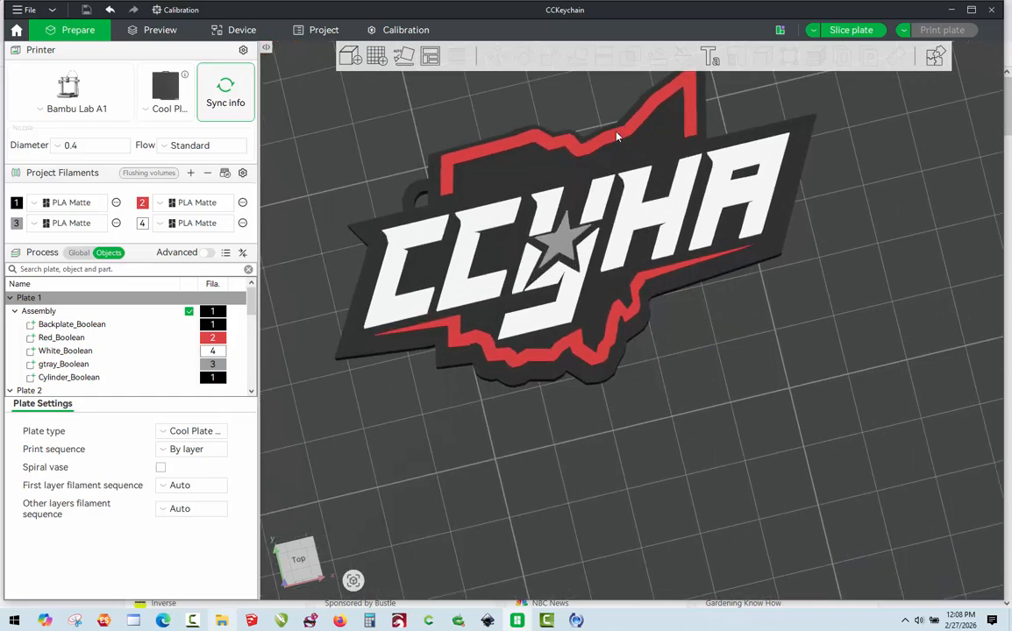
scroll(619, 139, "down", 3)
right_click_drag(668, 345, 650, 367)
scroll(649, 370, "up", 2)
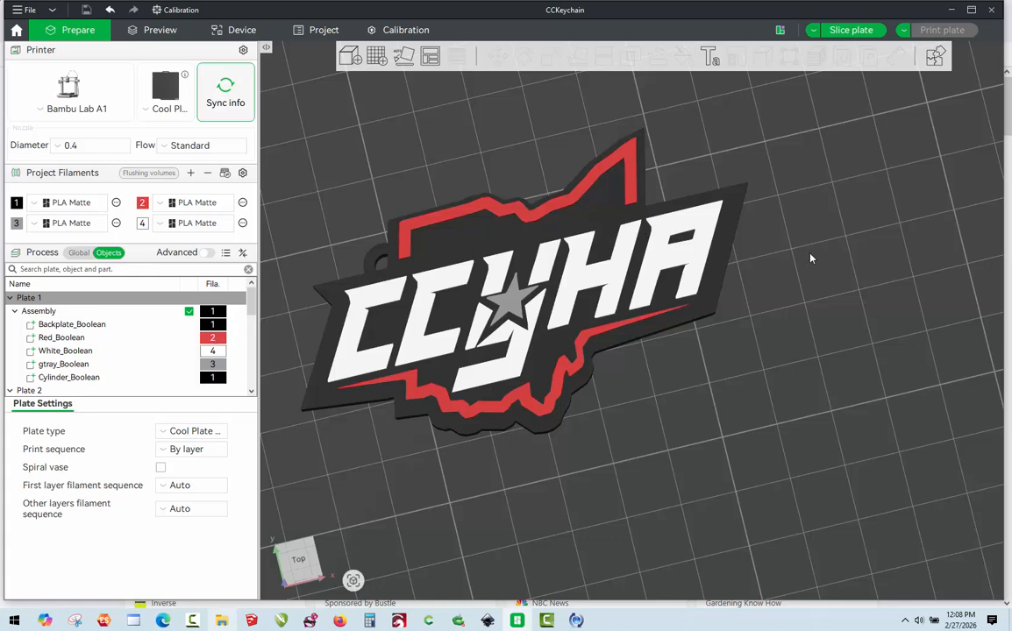
right_click(808, 299)
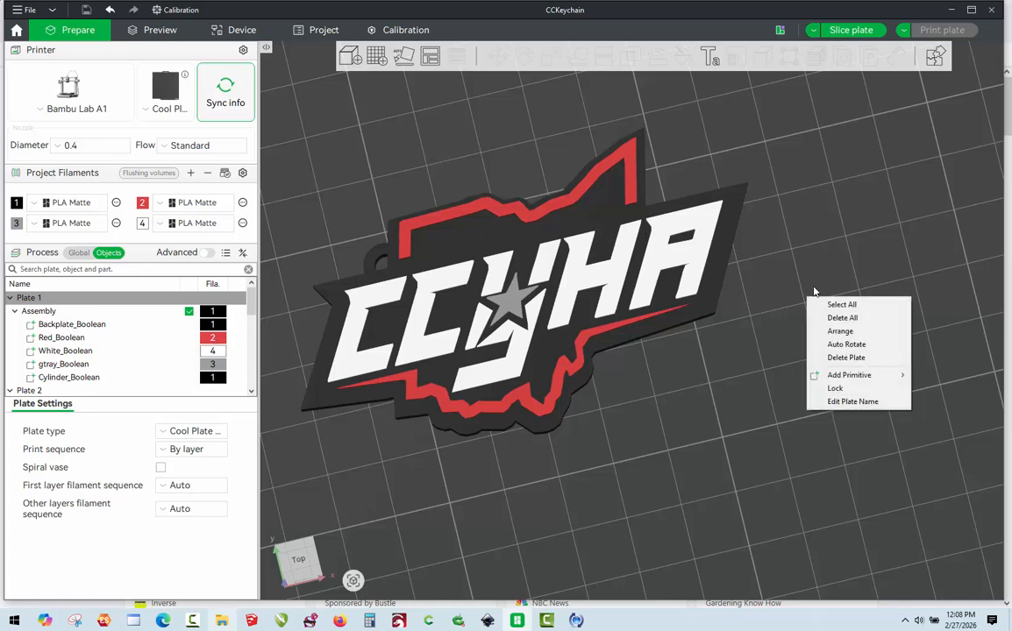
left_click_drag(821, 210, 817, 202)
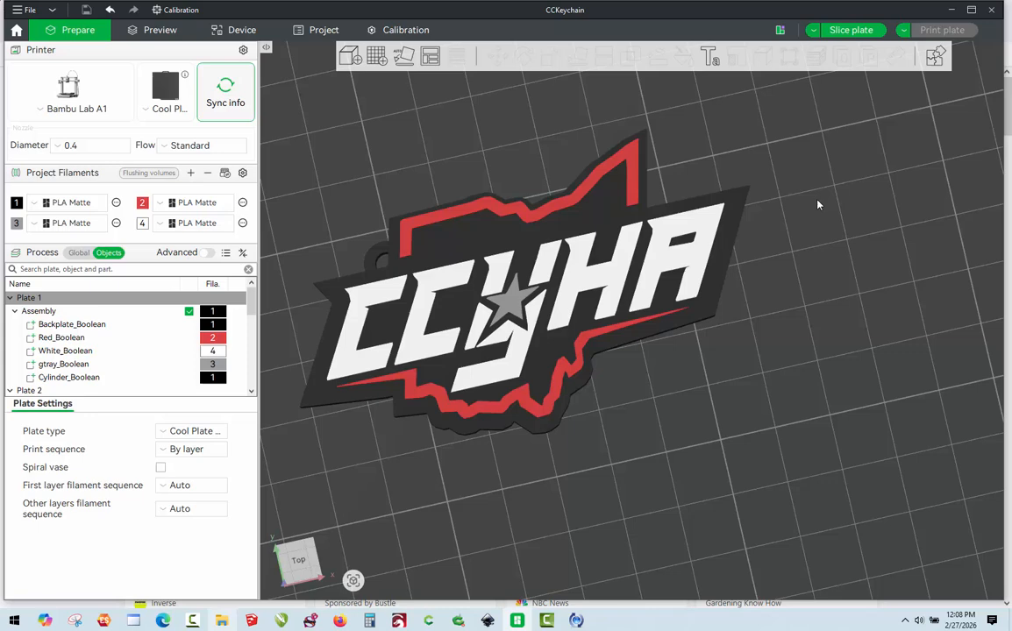
Add a text object to the plate and separate it from the logo, placing it on an empty area below the logo.
left_click(711, 56)
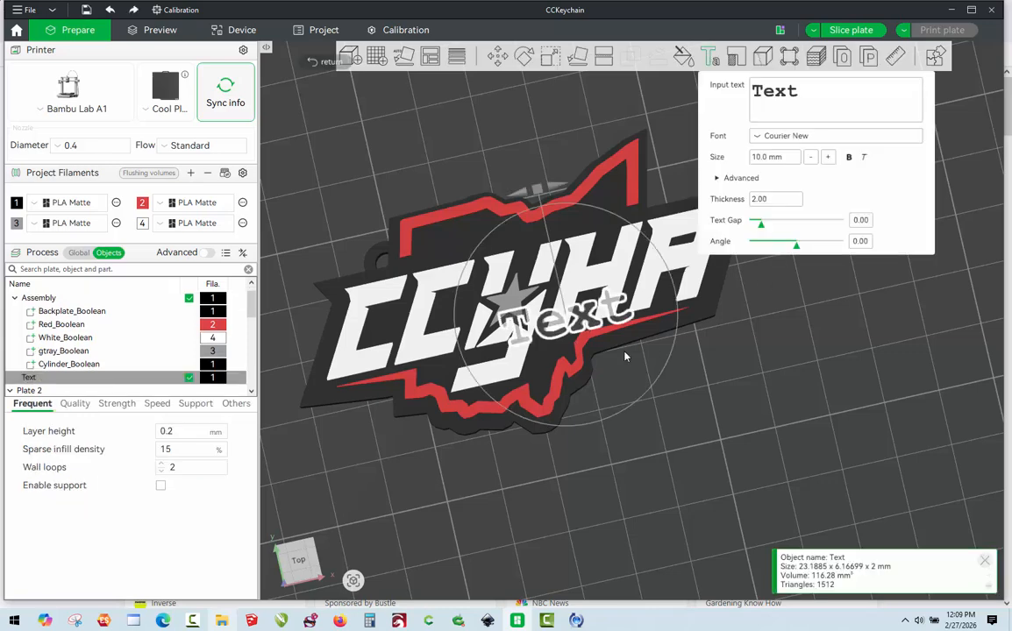
left_click_drag(585, 326, 561, 254)
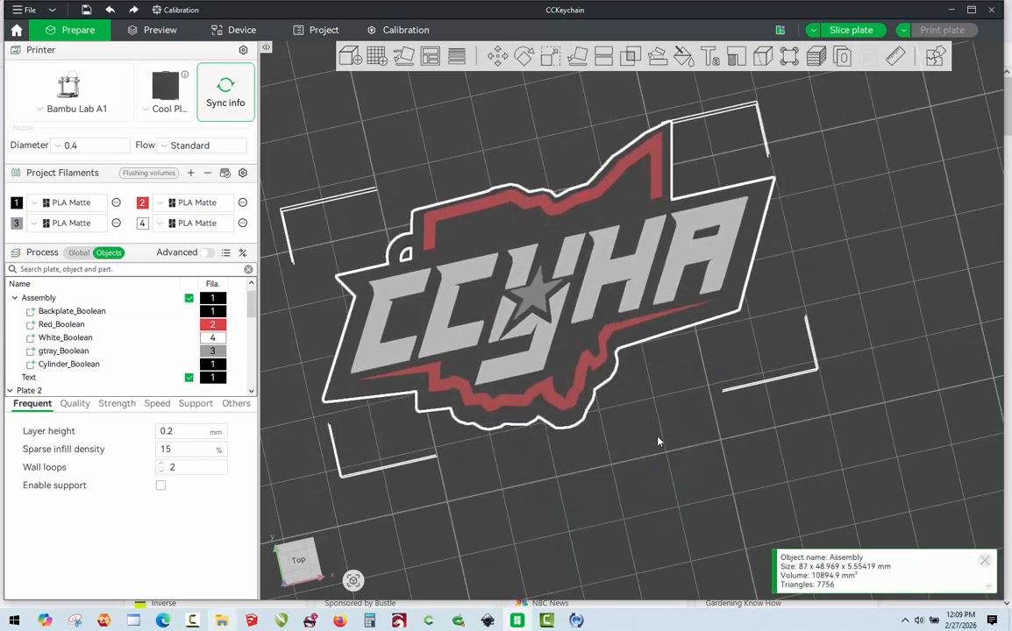
left_click(655, 447)
left_click_drag(459, 196, 390, 74)
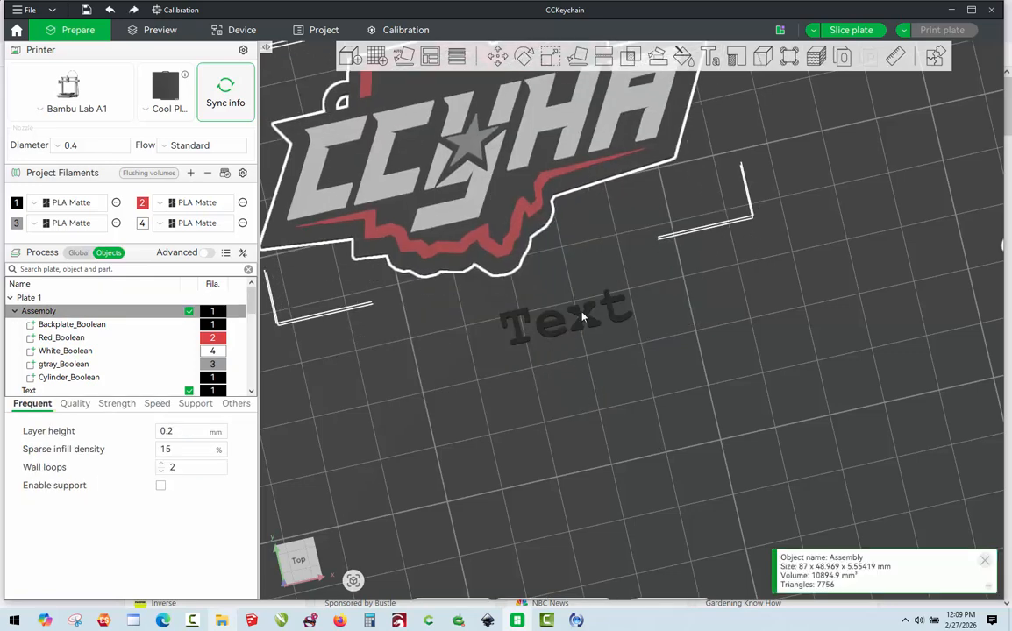
left_click_drag(582, 317, 777, 405)
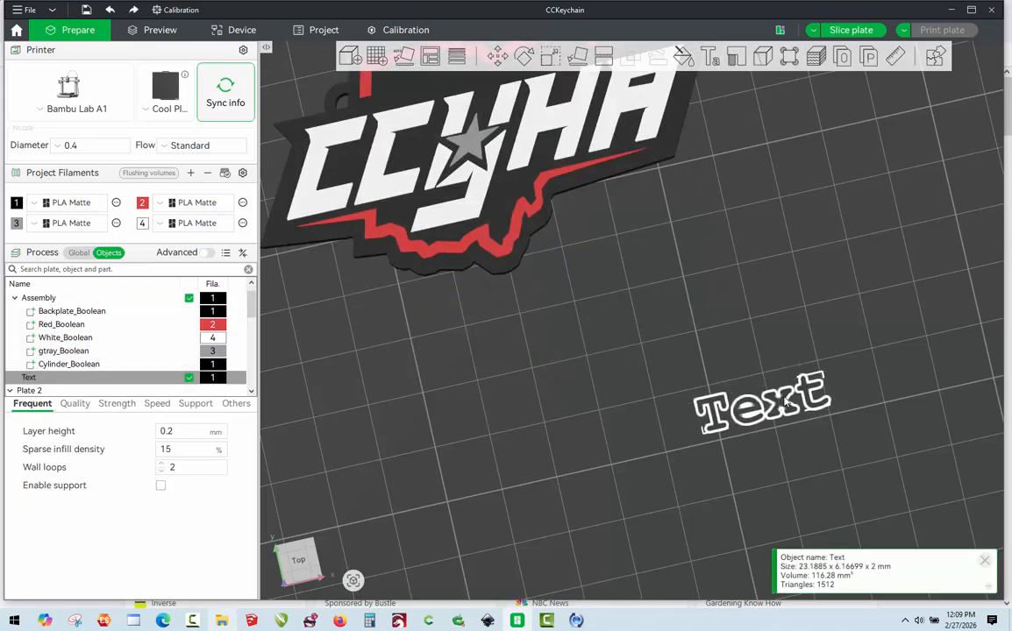
Replace the placeholder wording of the new text object with COACH.
key("t")
left_click(800, 95)
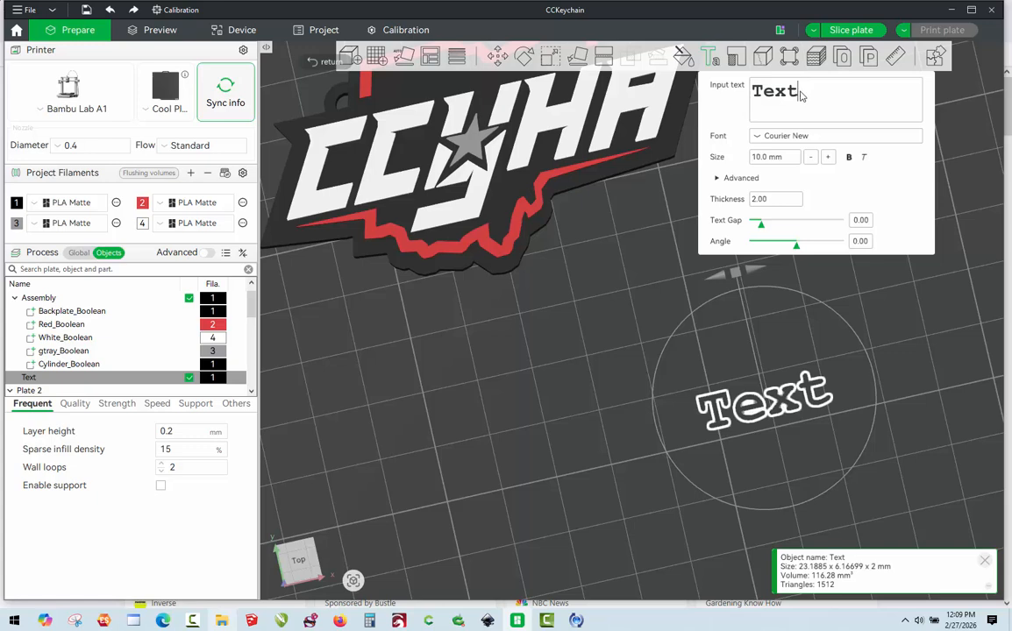
key("BackSpace")
key("BackSpace")
key("BackSpace")
key("BackSpace")
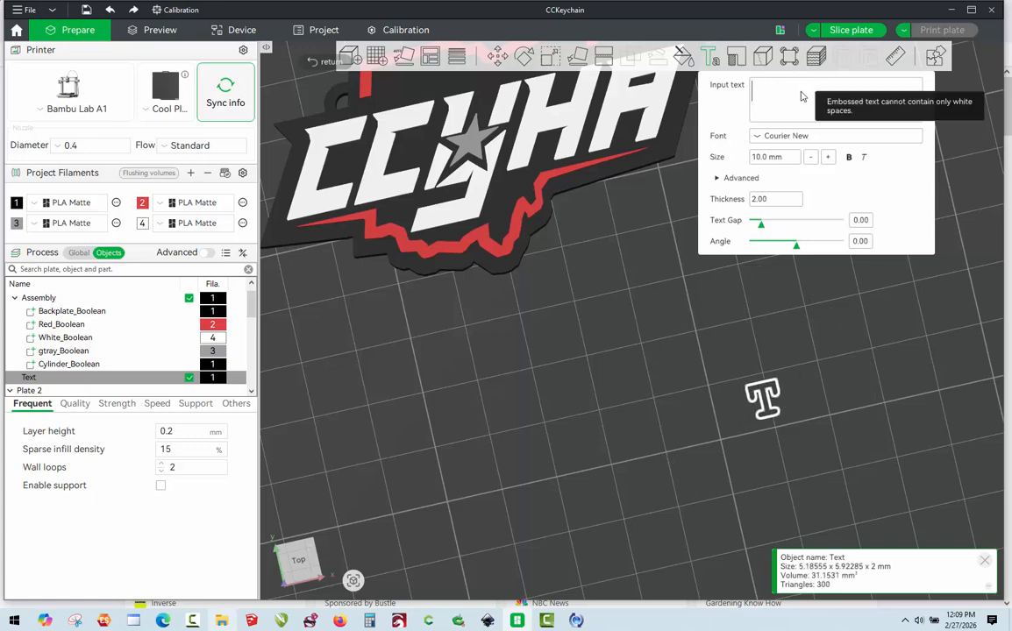
type("COACH")
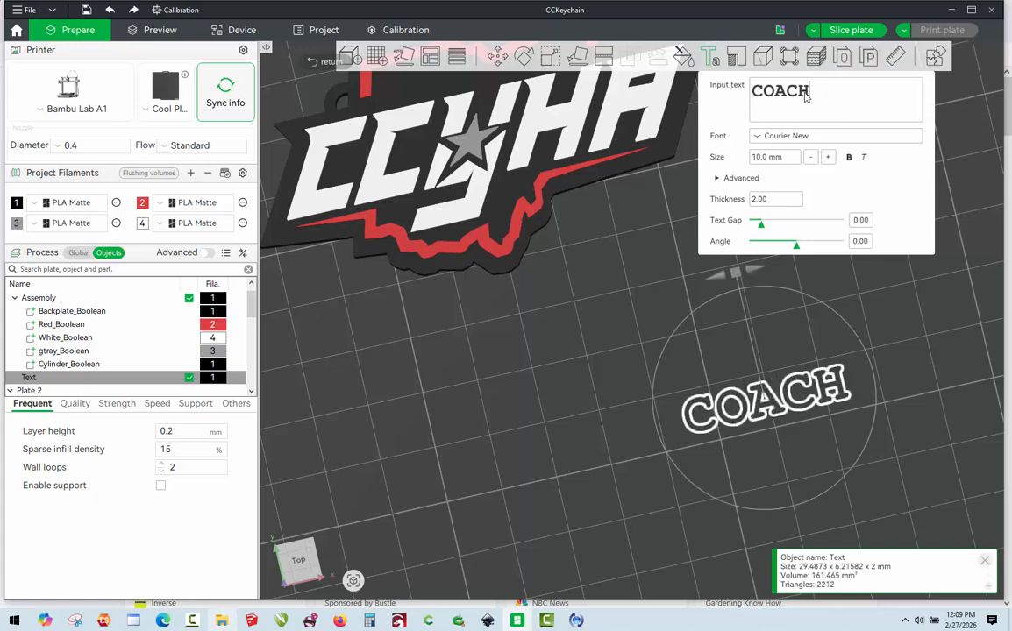
Change the COACH text's font to Clarendon BT and finish the text editing.
left_click(837, 134)
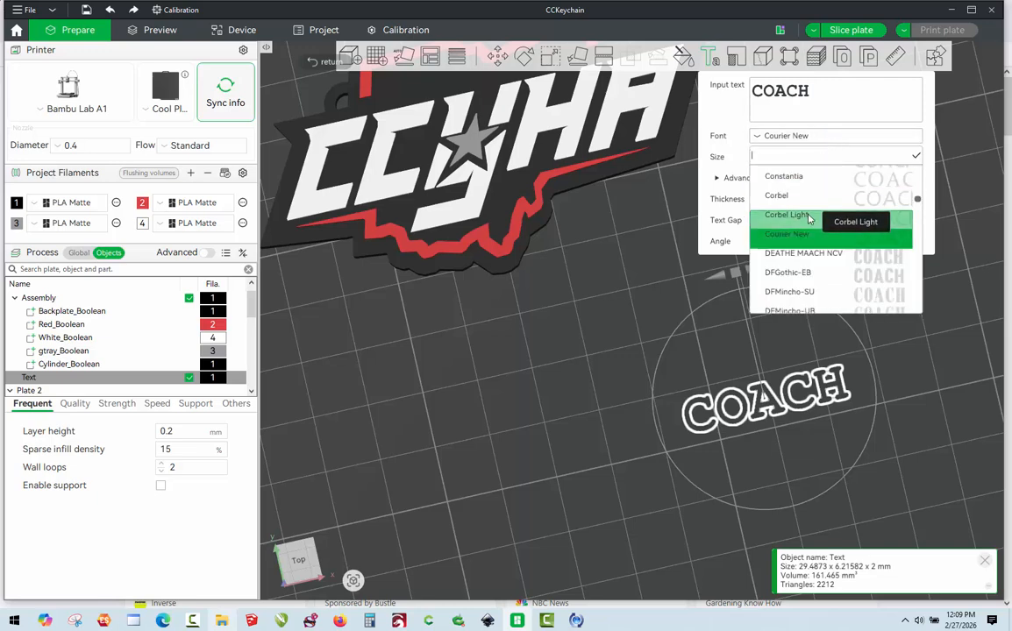
scroll(810, 230, "down", 3)
scroll(810, 230, "up", 4)
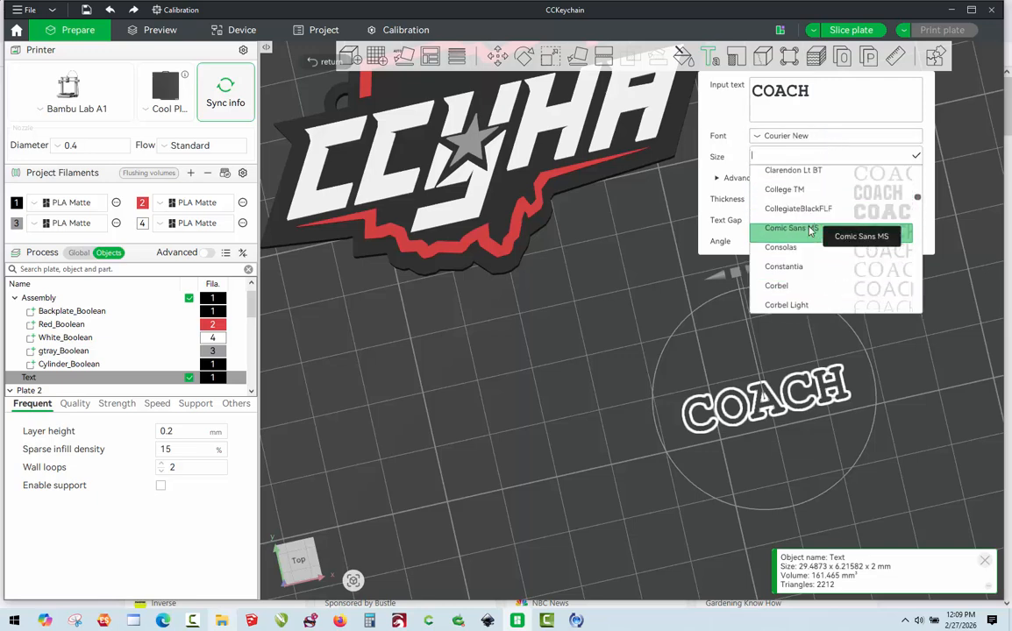
scroll(811, 229, "up", 2)
left_click(811, 186)
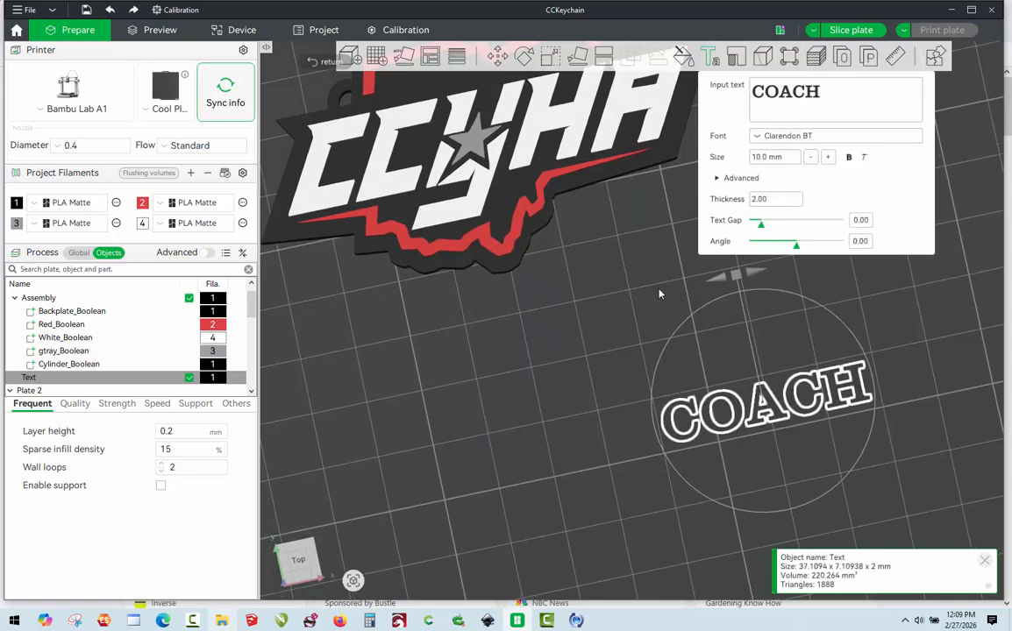
key("Escape")
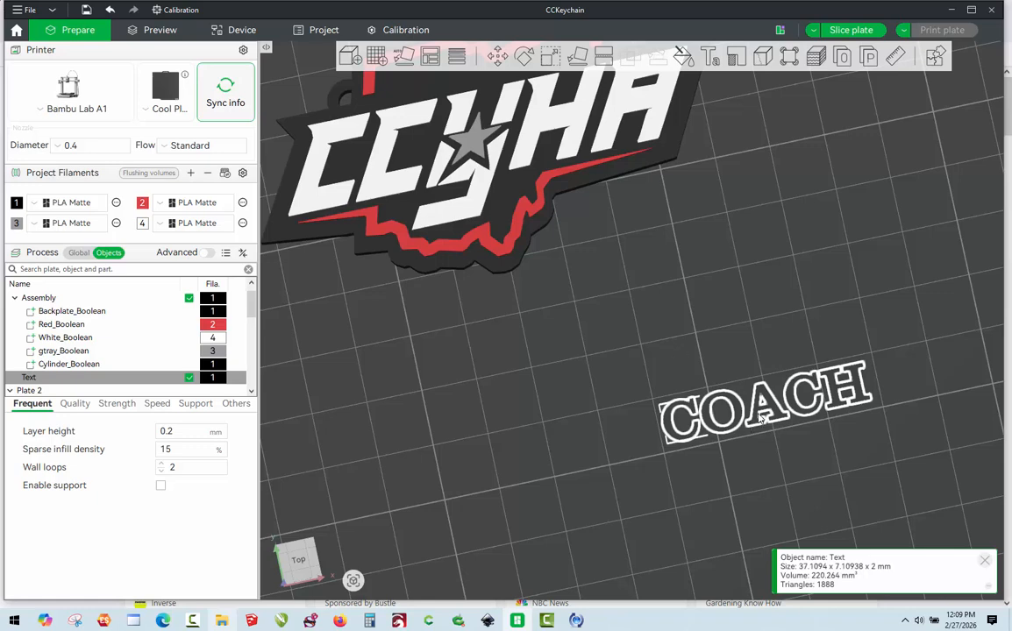
Check the COACH text's dimensions with the Scale tool and assign it filament 4.
left_click(550, 56)
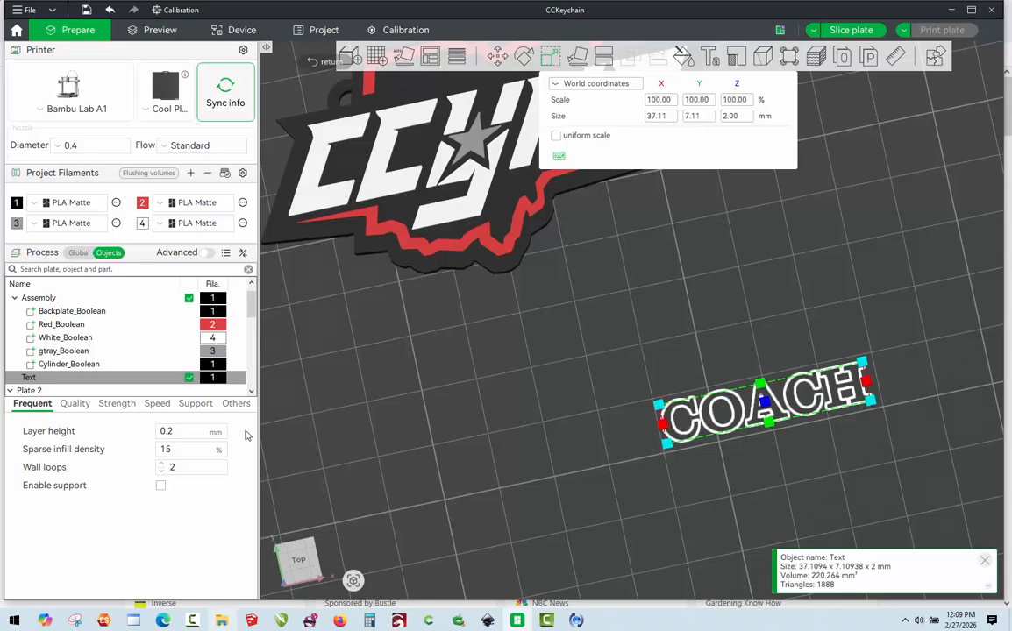
key("4")
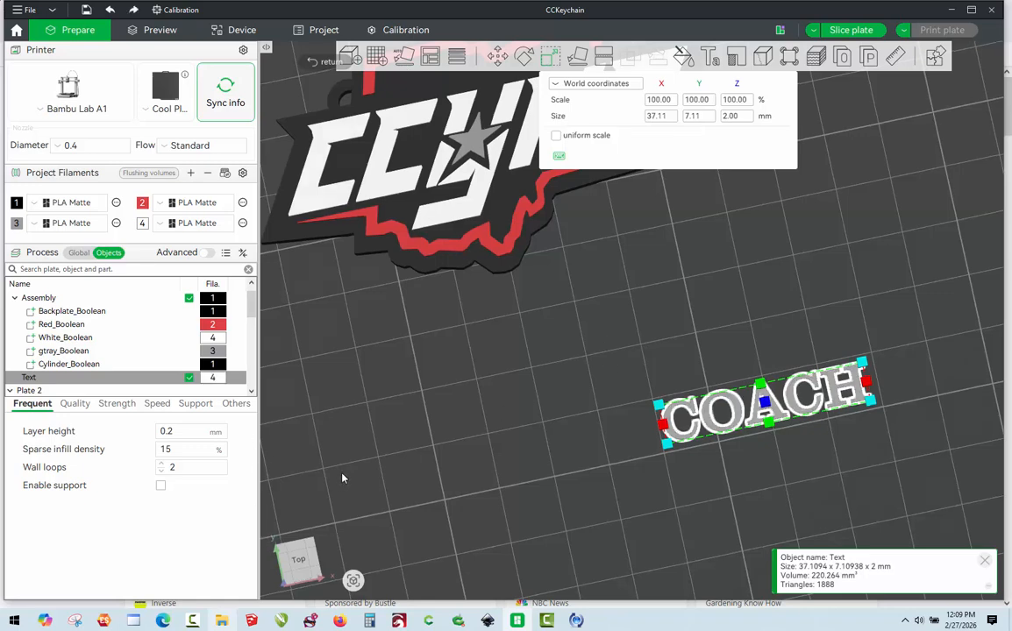
left_click(585, 352)
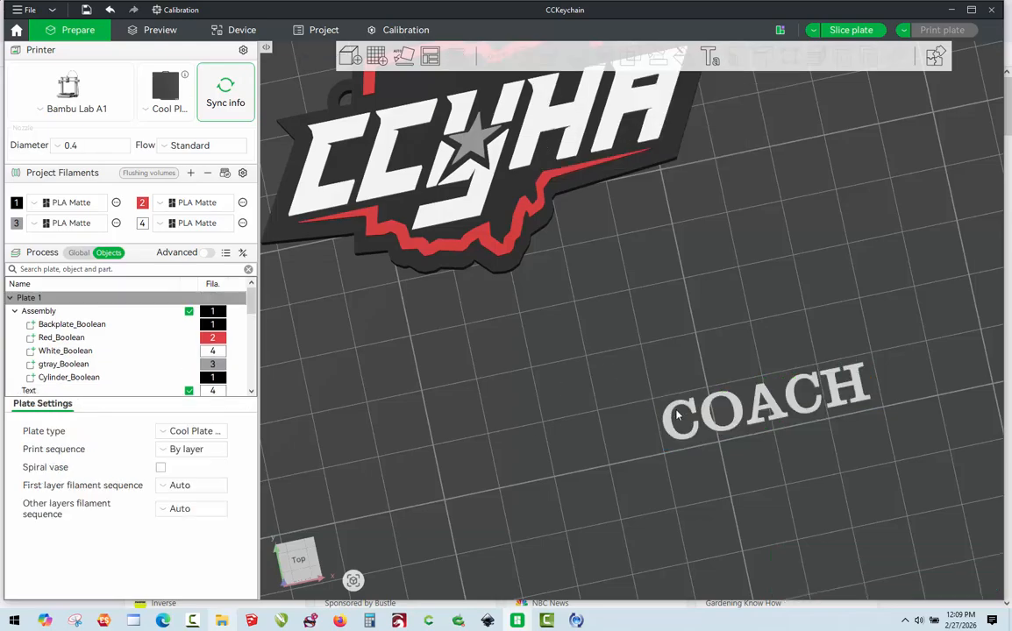
Assemble the COACH text and the logo Assembly into a single object.
scroll(667, 375, "down", 4)
left_click_drag(664, 396, 521, 381)
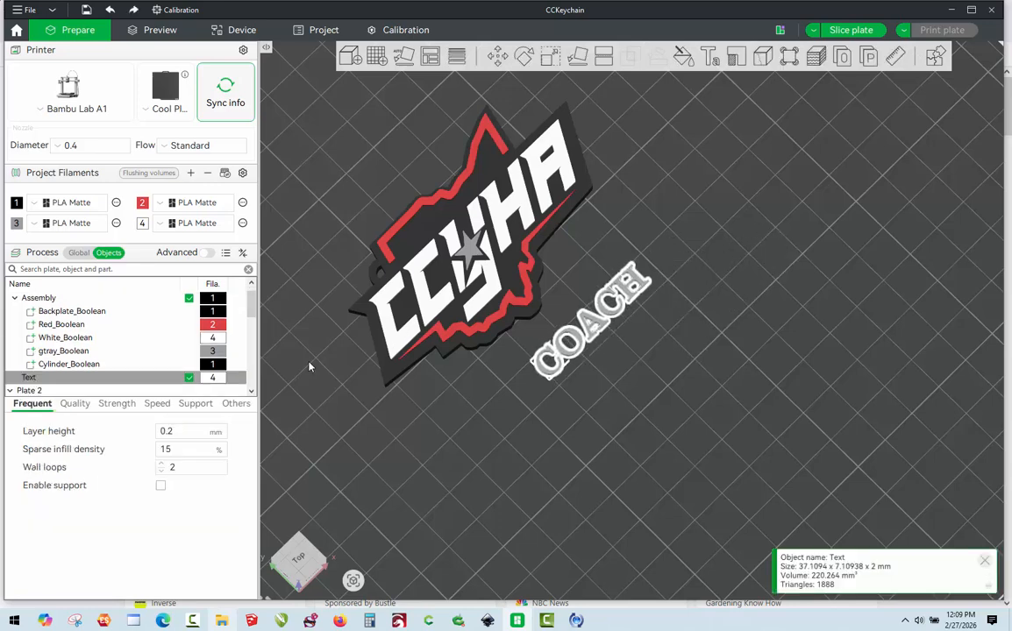
left_click(53, 299, "ctrl")
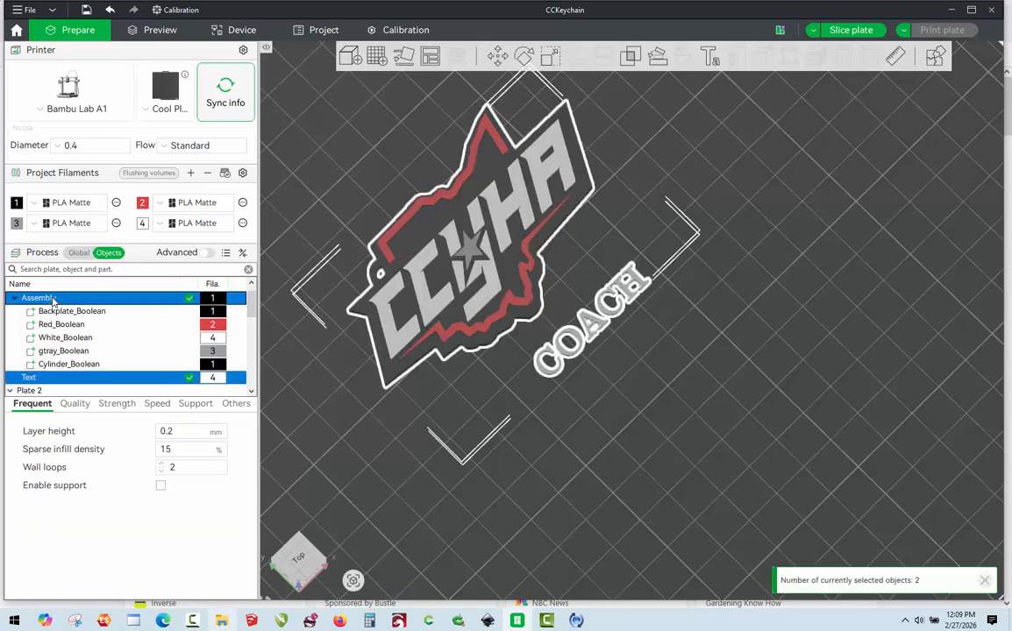
right_click(54, 300)
left_click(81, 305)
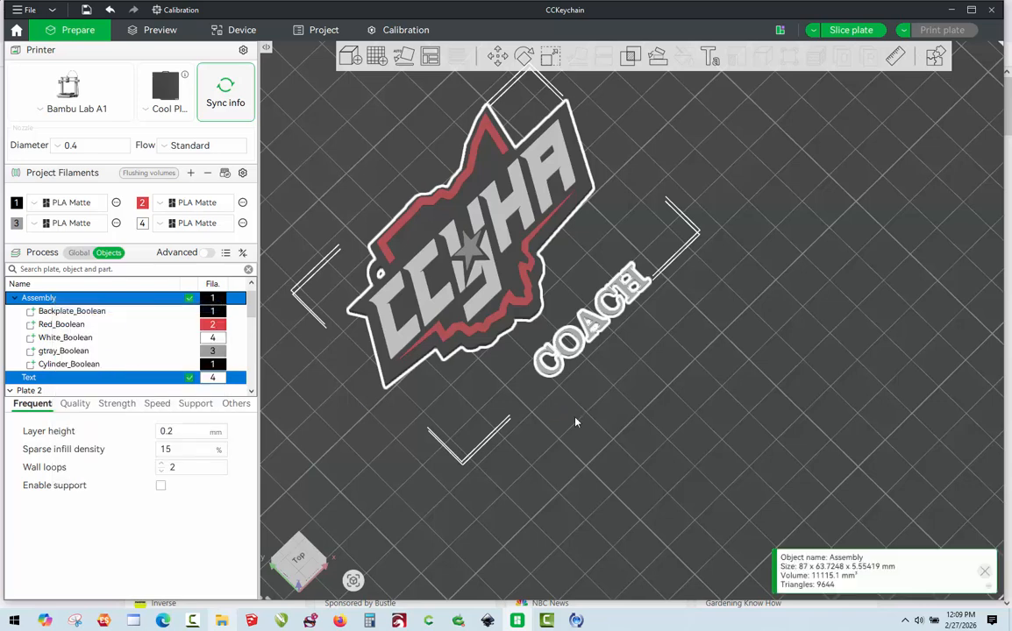
Rotate the COACH text part to 180° absolute about the Y axis so it faces the plate.
left_click(605, 331)
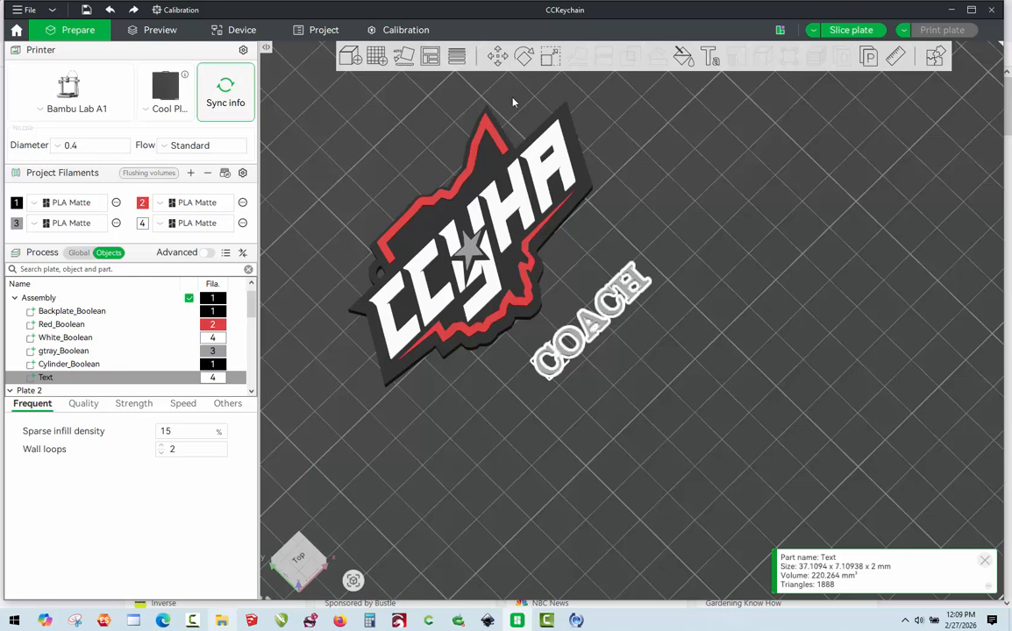
left_click(525, 57)
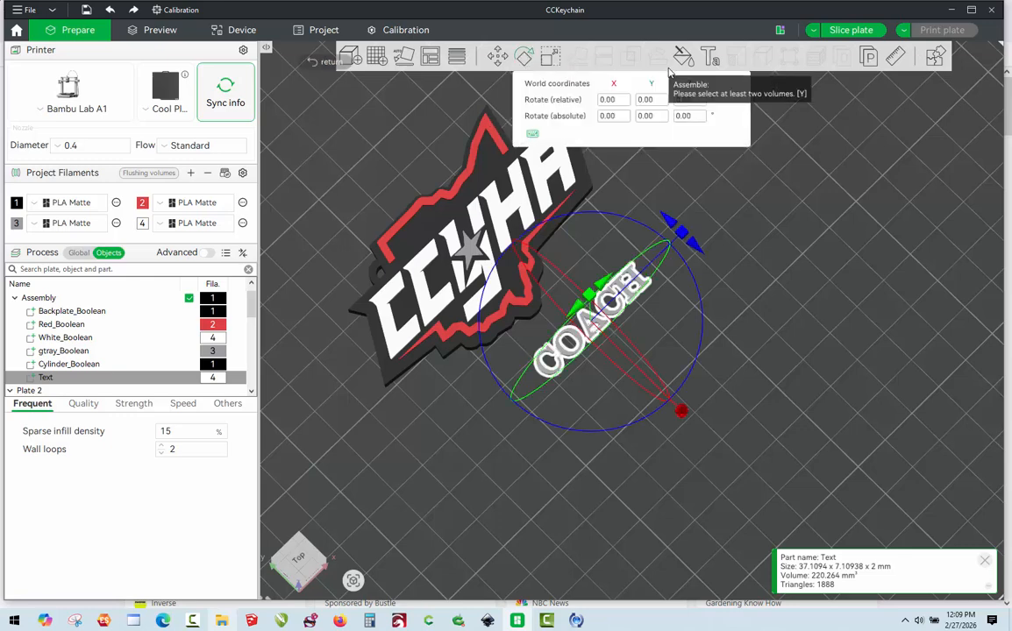
left_click(656, 116)
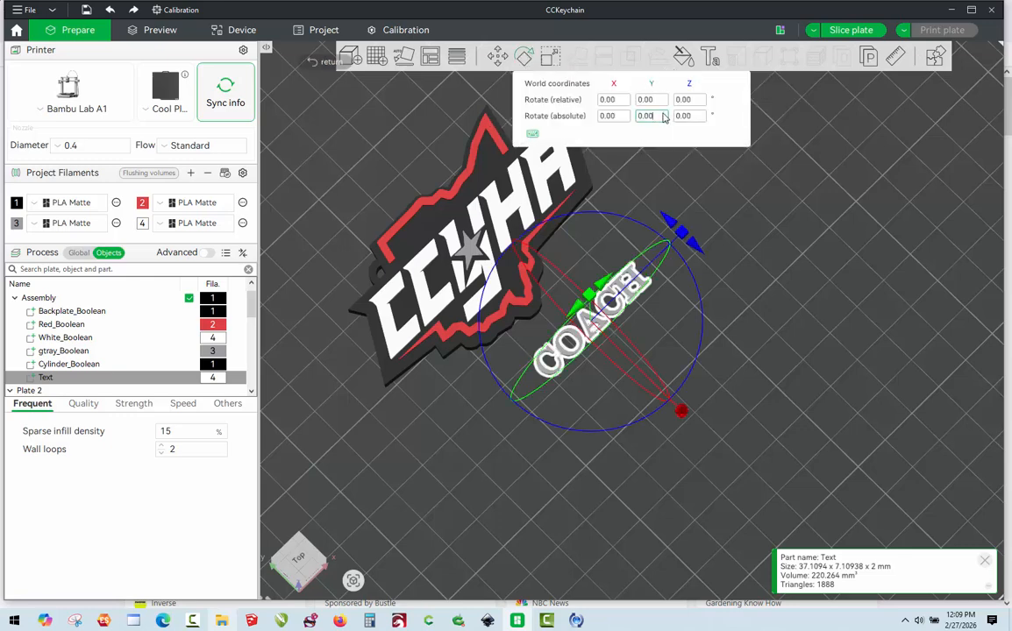
type("180")
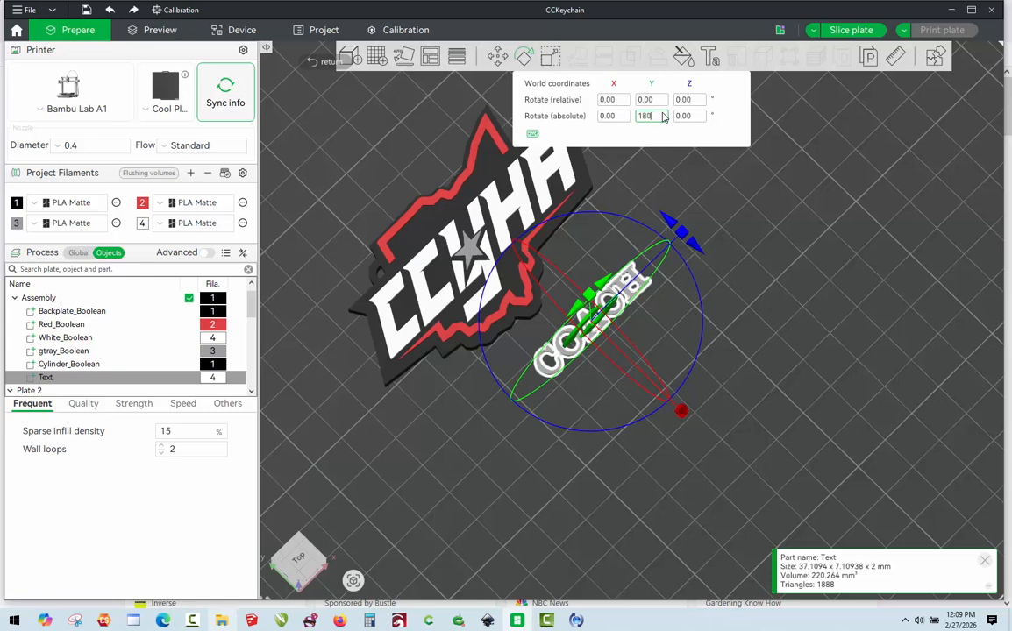
key("Return")
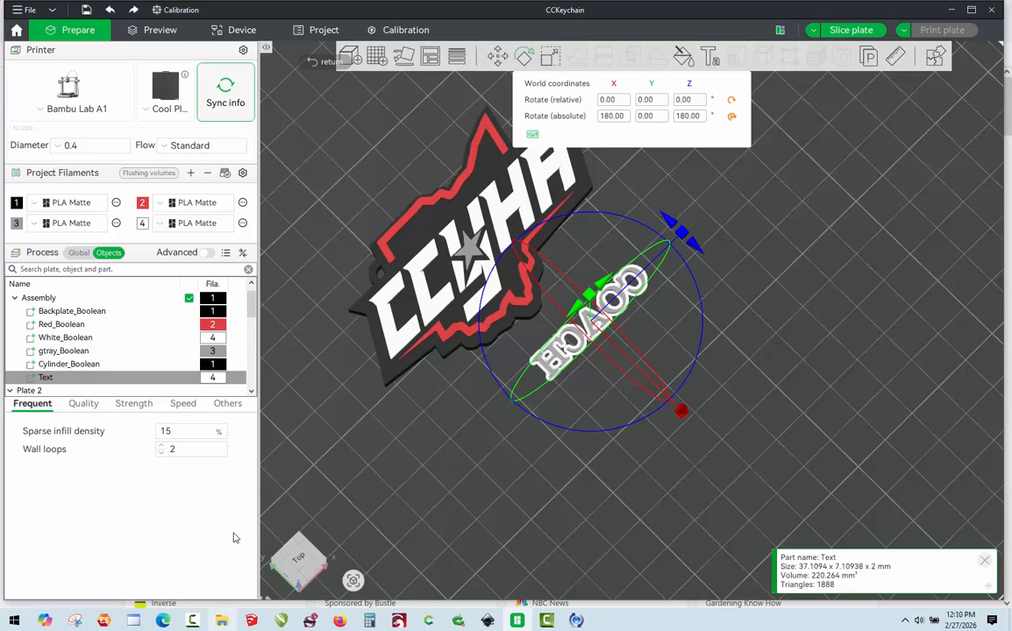
left_click(302, 562)
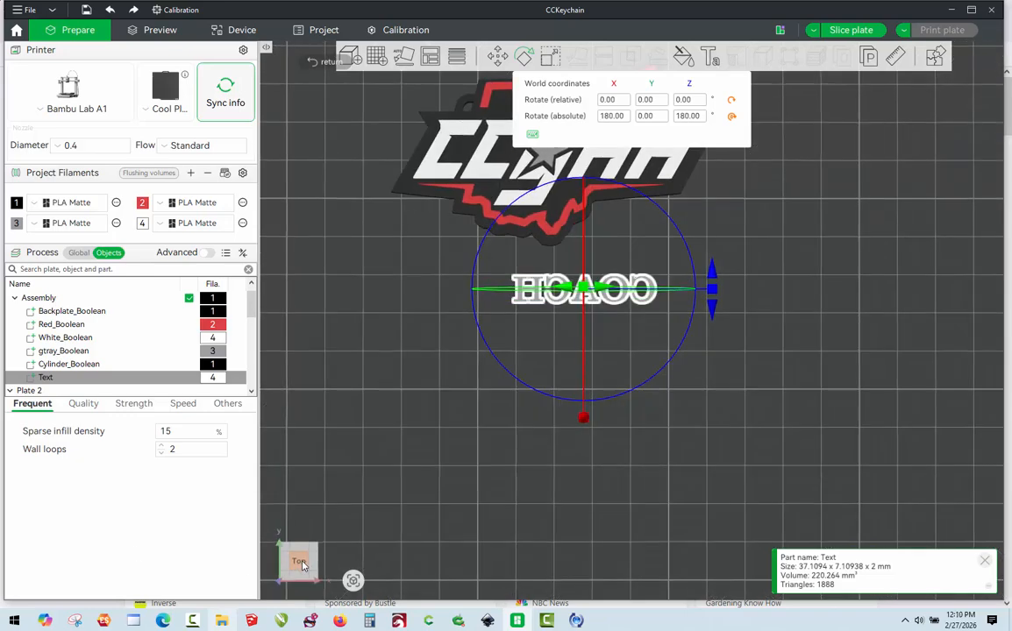
left_click(488, 423)
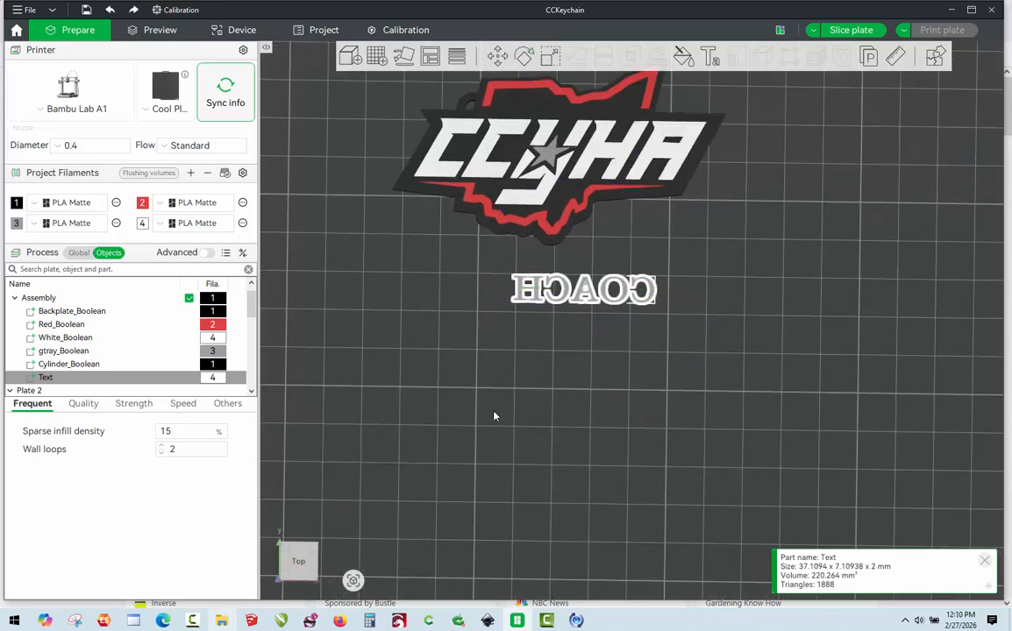
Center the whole logo Assembly on the build plate.
left_click(550, 154)
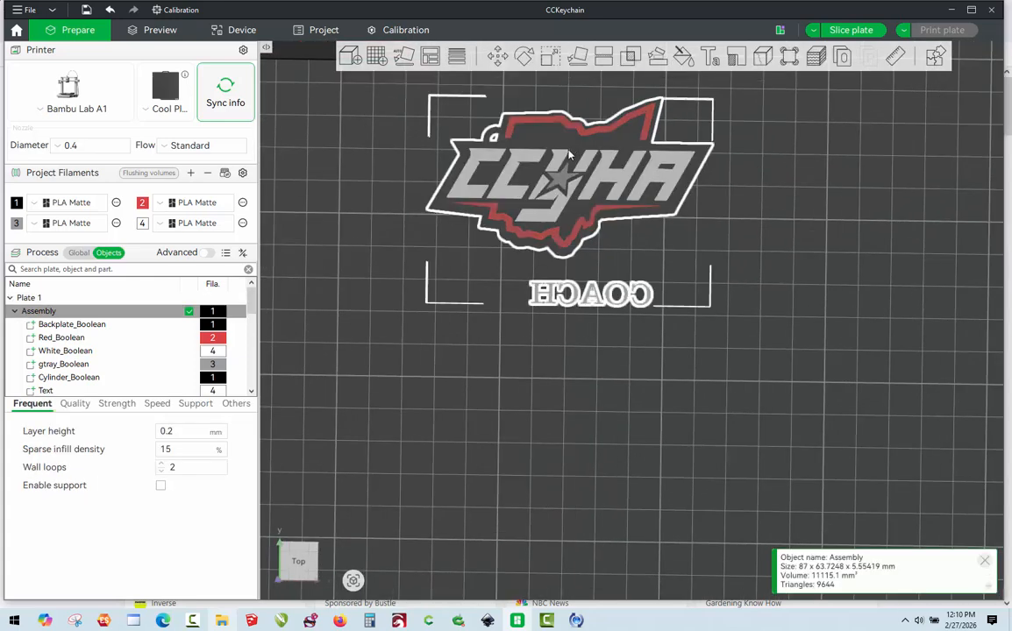
right_click(569, 152)
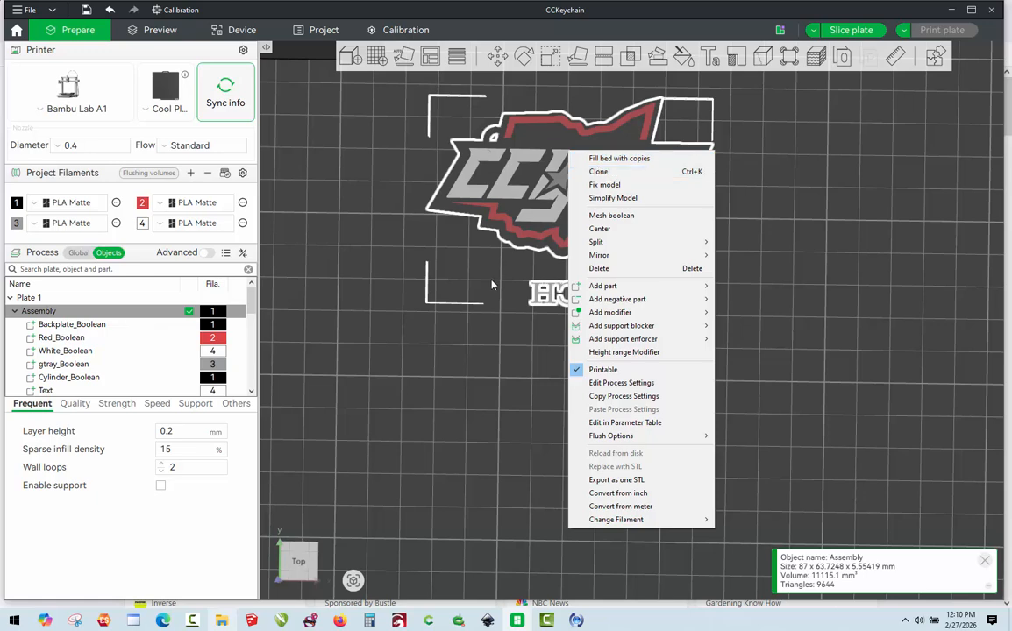
left_click(492, 391)
left_click(492, 391)
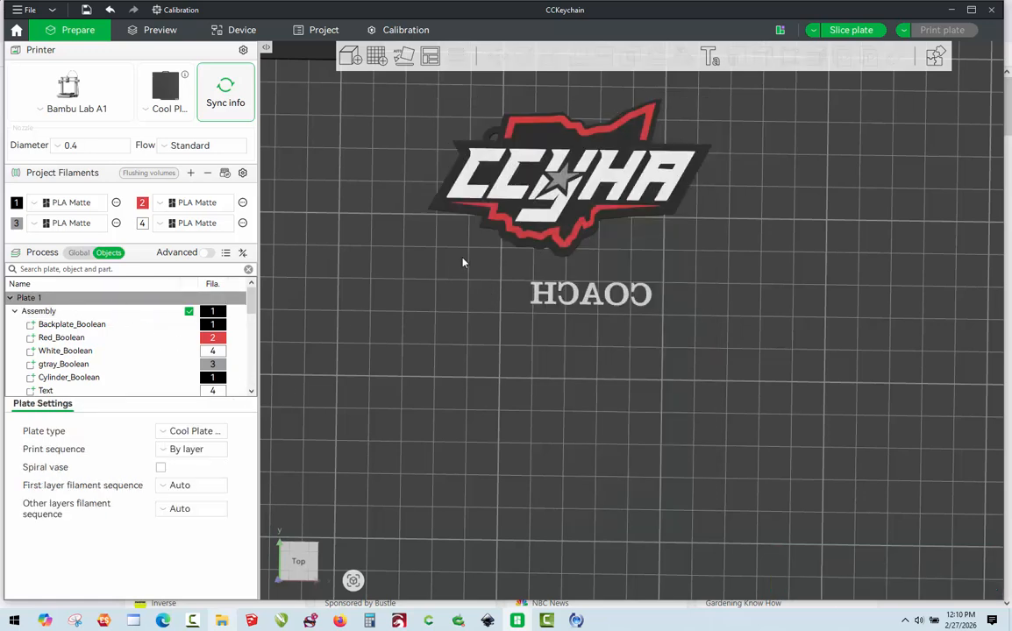
right_click(551, 204)
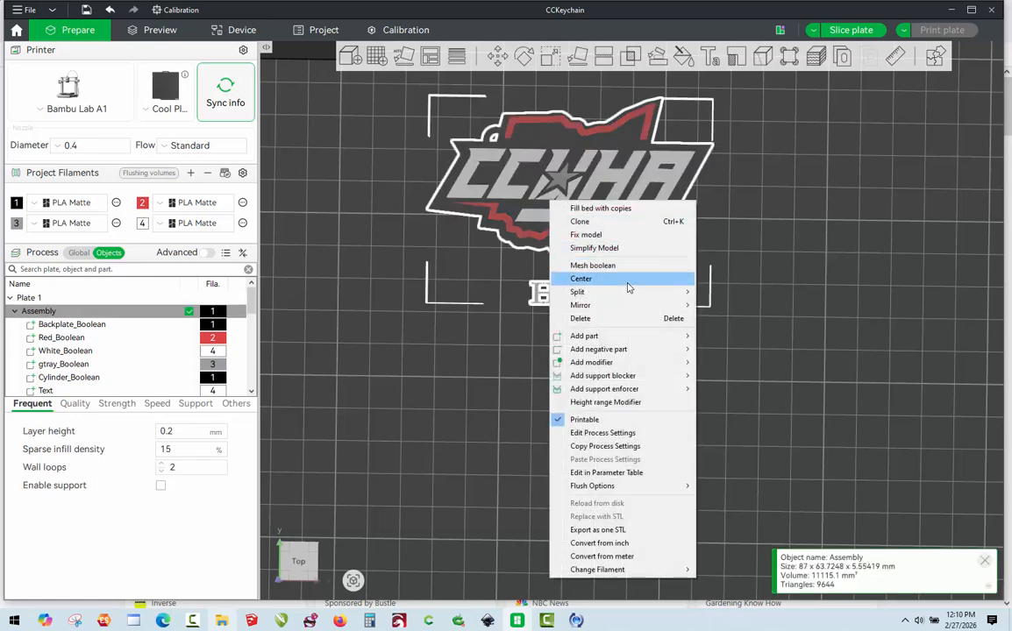
left_click(624, 279)
left_click(594, 416)
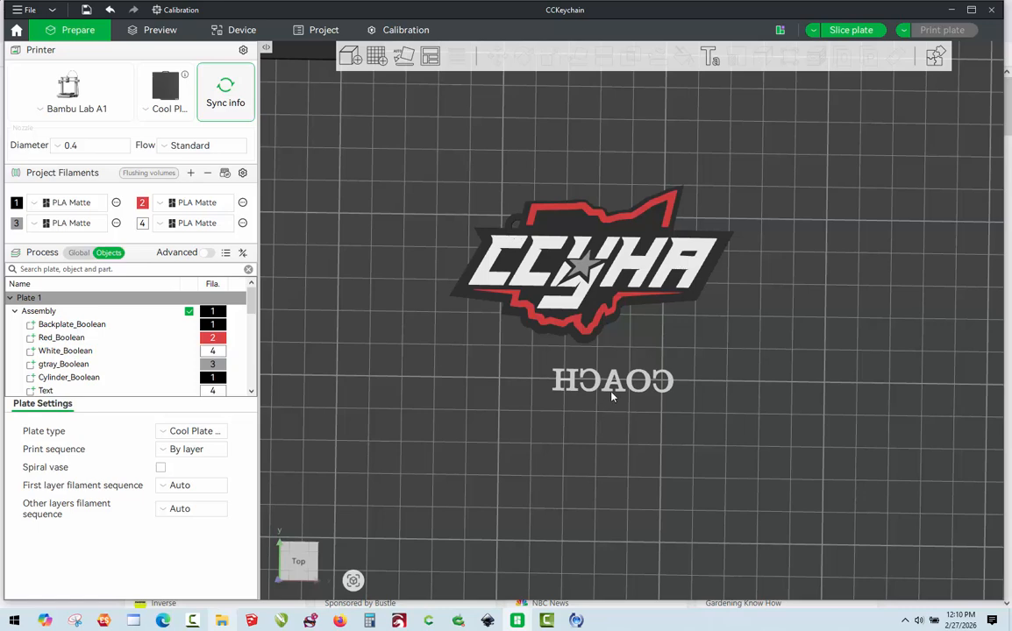
Center the mirrored COACH text part within the Assembly.
left_click(612, 386)
right_click(612, 392)
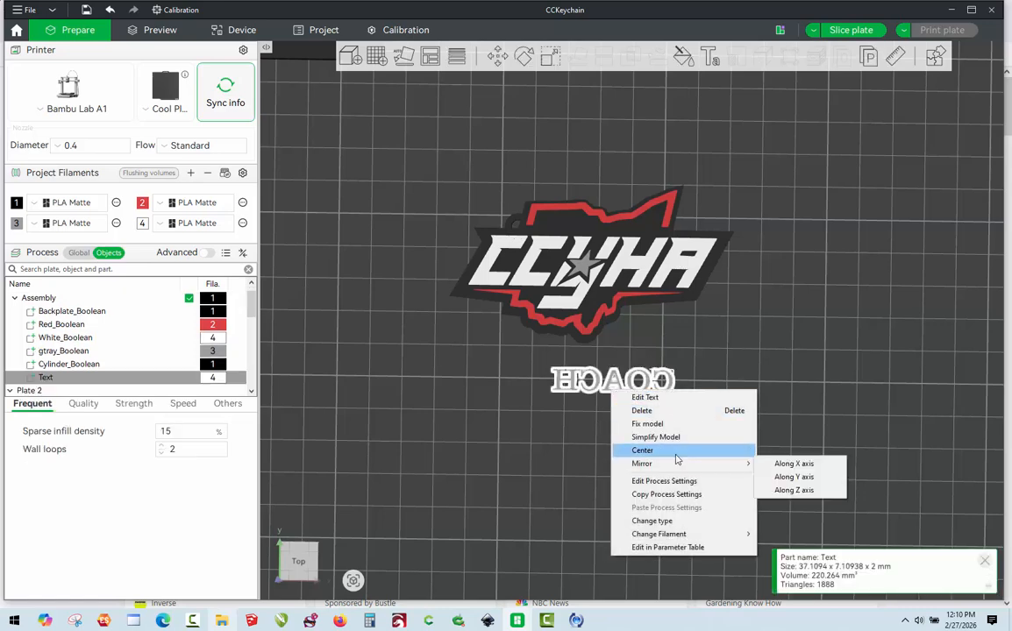
left_click(671, 450)
left_click(616, 375)
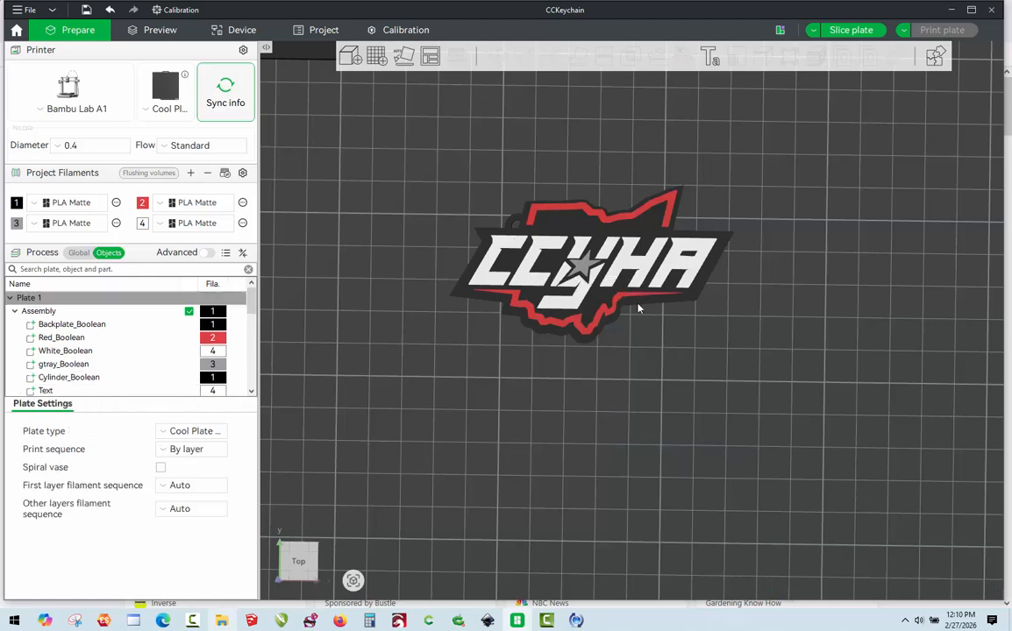
Move the COACH text part along Y to about 7.3 mm in object coordinates, within the backplate's middle band.
left_click(70, 377)
left_click(49, 390)
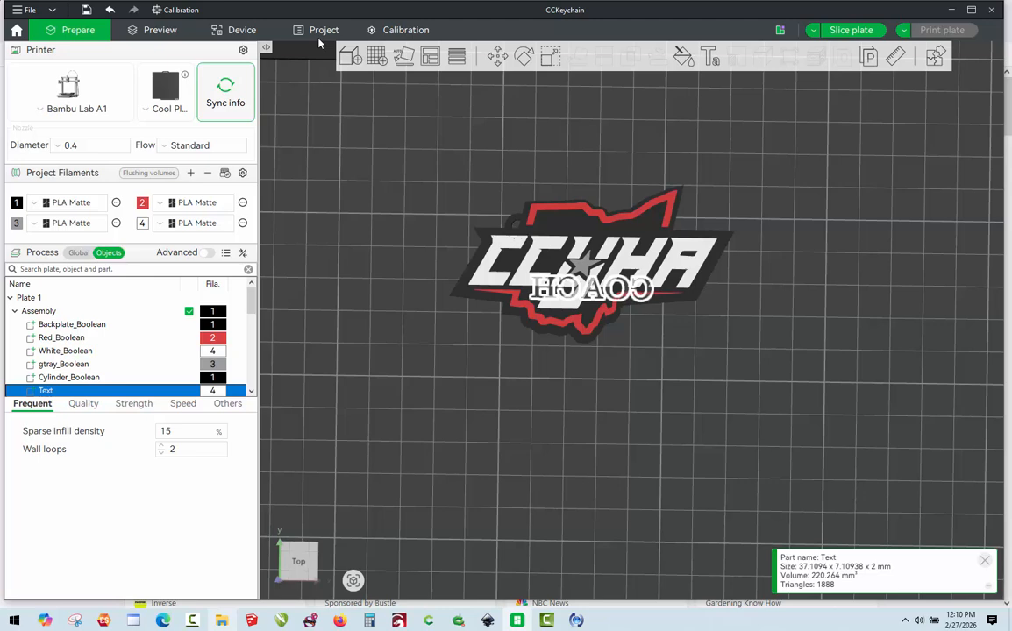
left_click(497, 56)
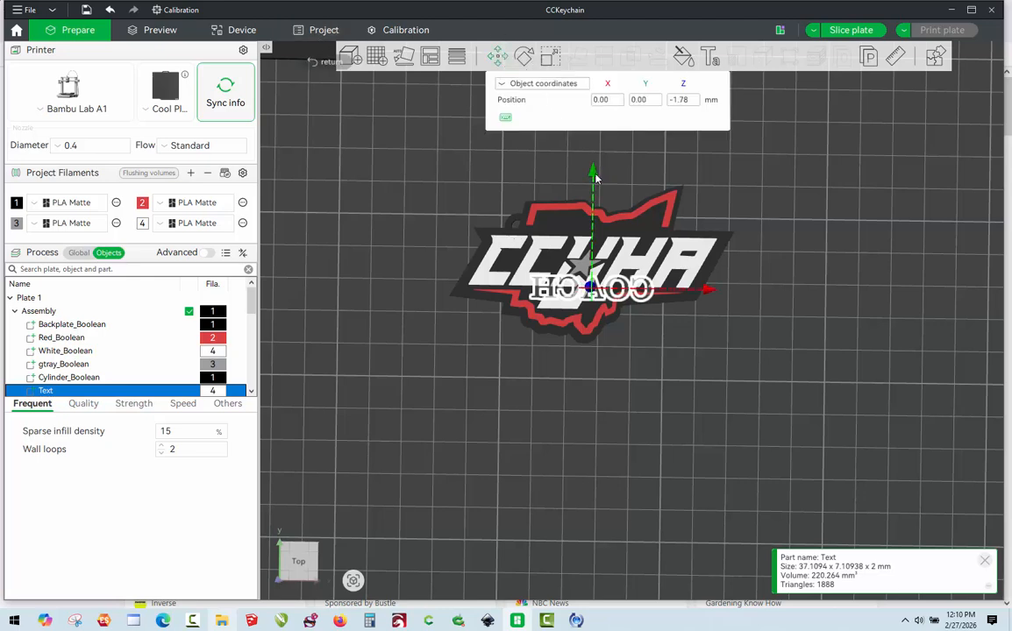
left_click_drag(593, 173, 590, 158)
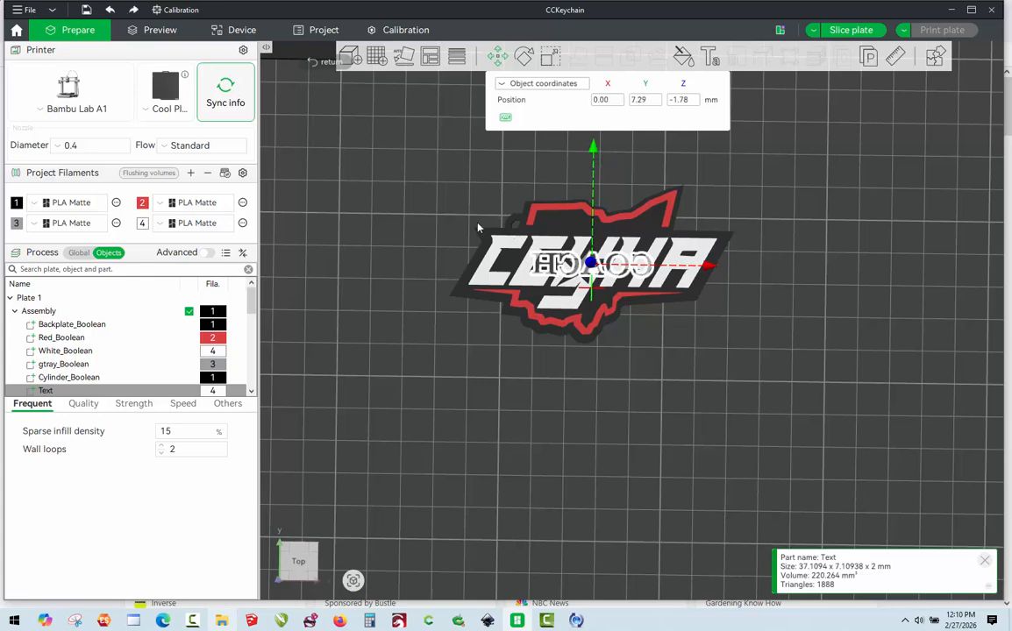
left_click(478, 228)
left_click_drag(452, 330, 506, 367)
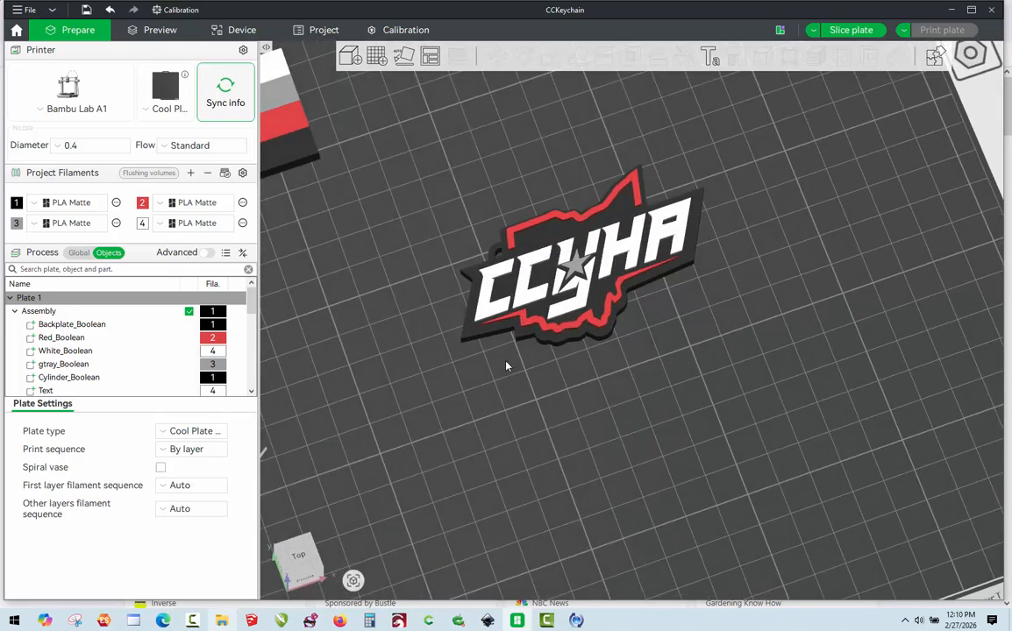
Slice the plate and inspect the COACH text on the keychain's underside and the logo on its front.
left_click(847, 30)
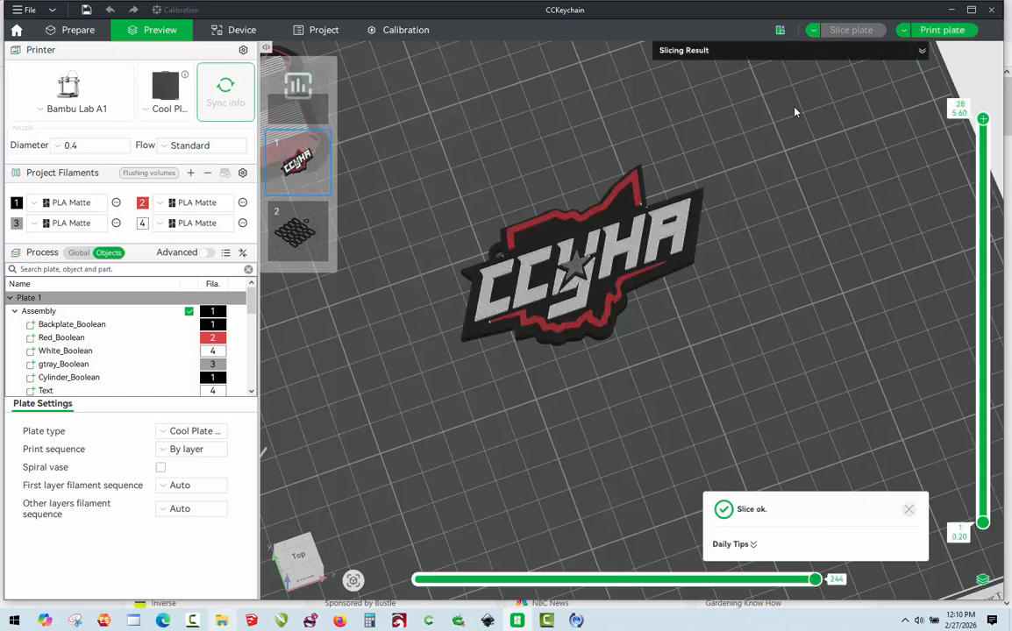
left_click_drag(652, 419, 716, 300)
left_click_drag(674, 326, 641, 284)
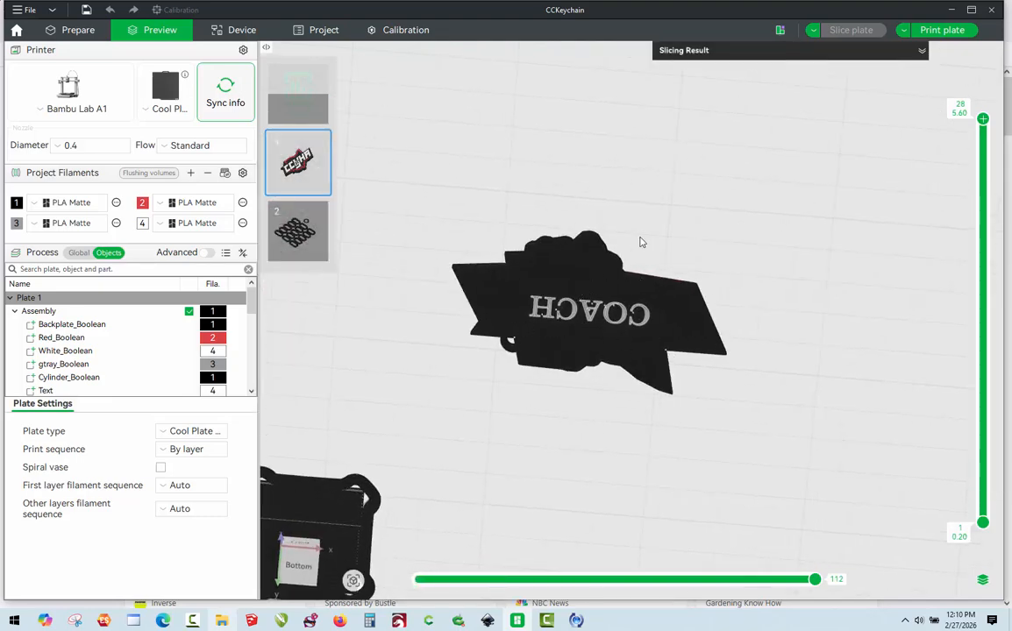
left_click_drag(651, 247, 627, 198)
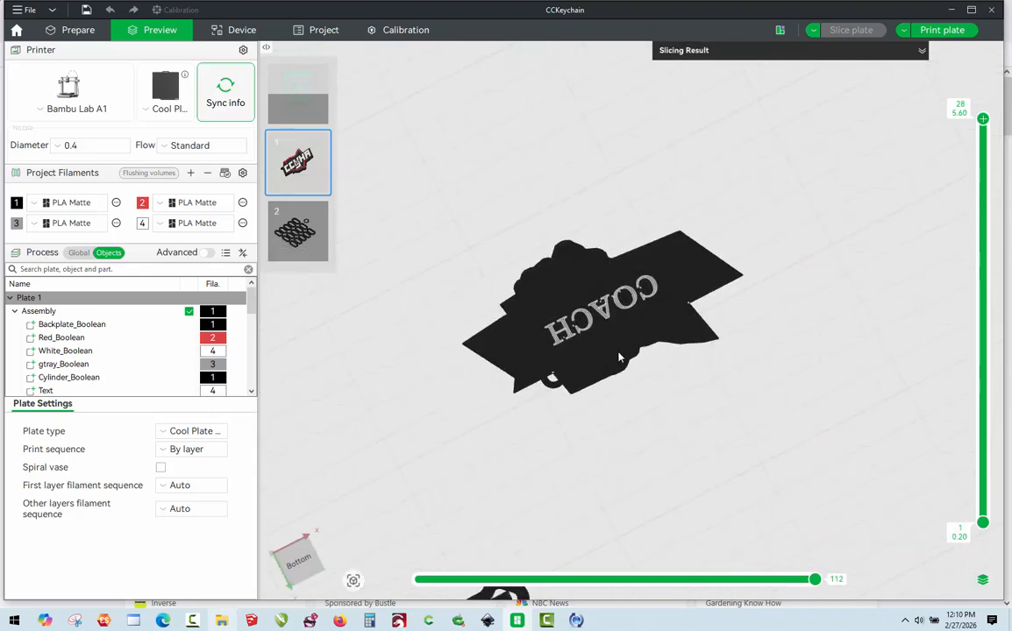
left_click_drag(617, 231, 520, 170)
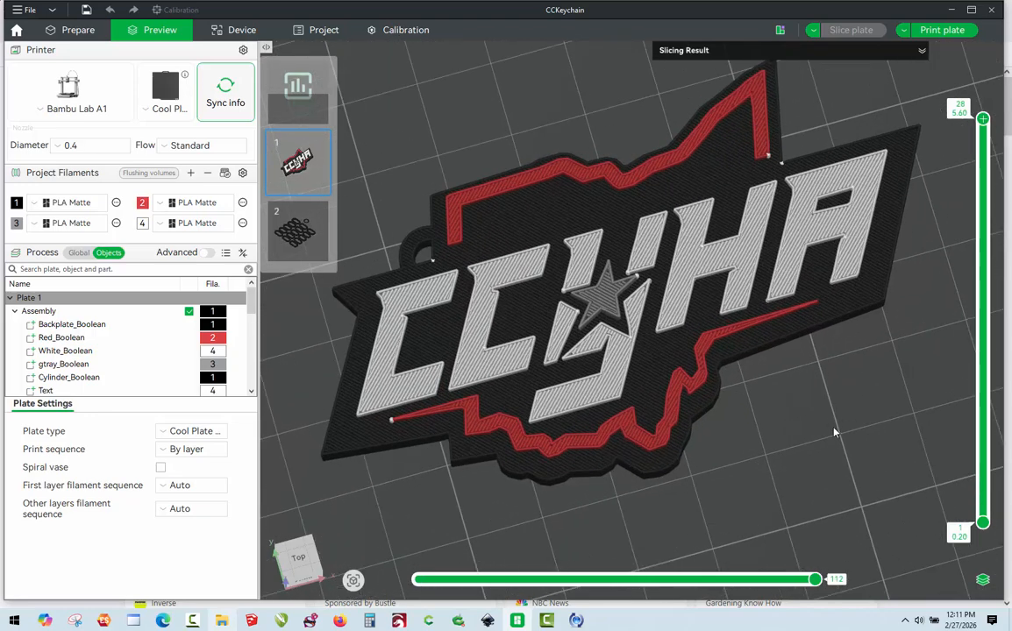
scroll(790, 423, "down", 2)
left_click_drag(741, 384, 668, 362)
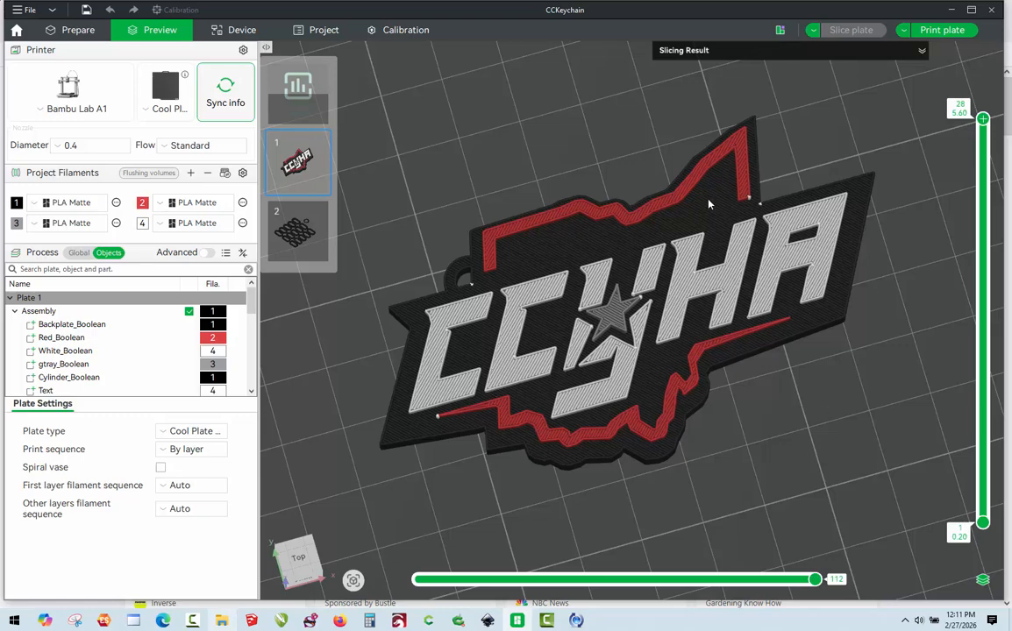
scroll(759, 375, "up", 1)
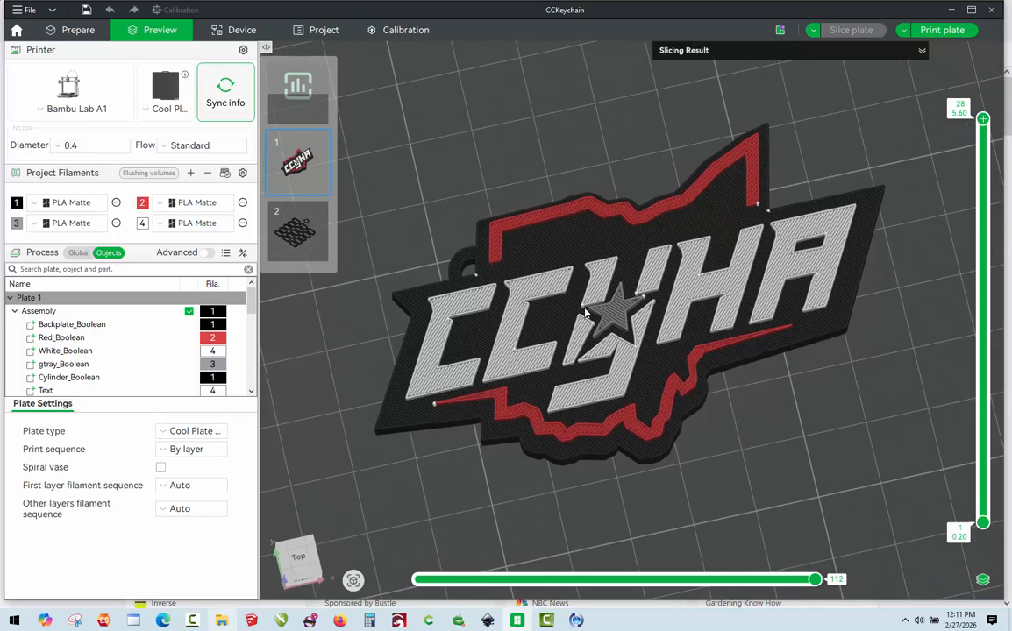